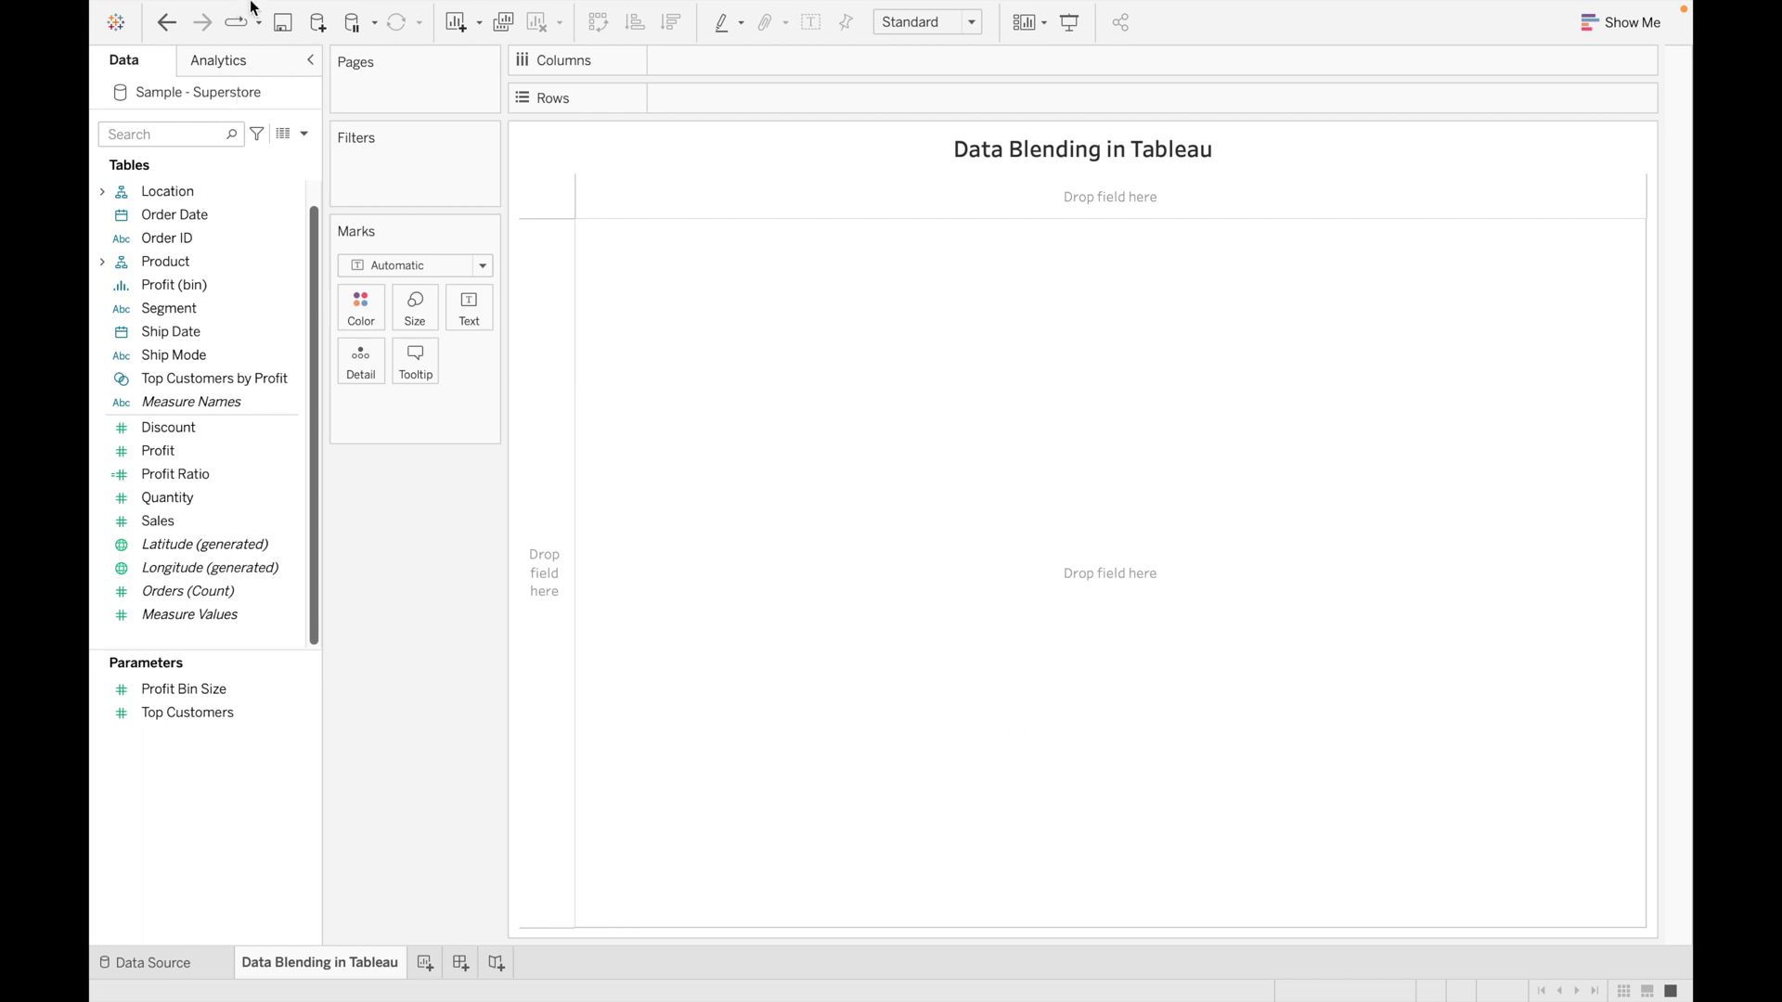
# Connect to the Accelerator Excel workbook in Downloads as a second data source.
pyautogui.click(290, 13)
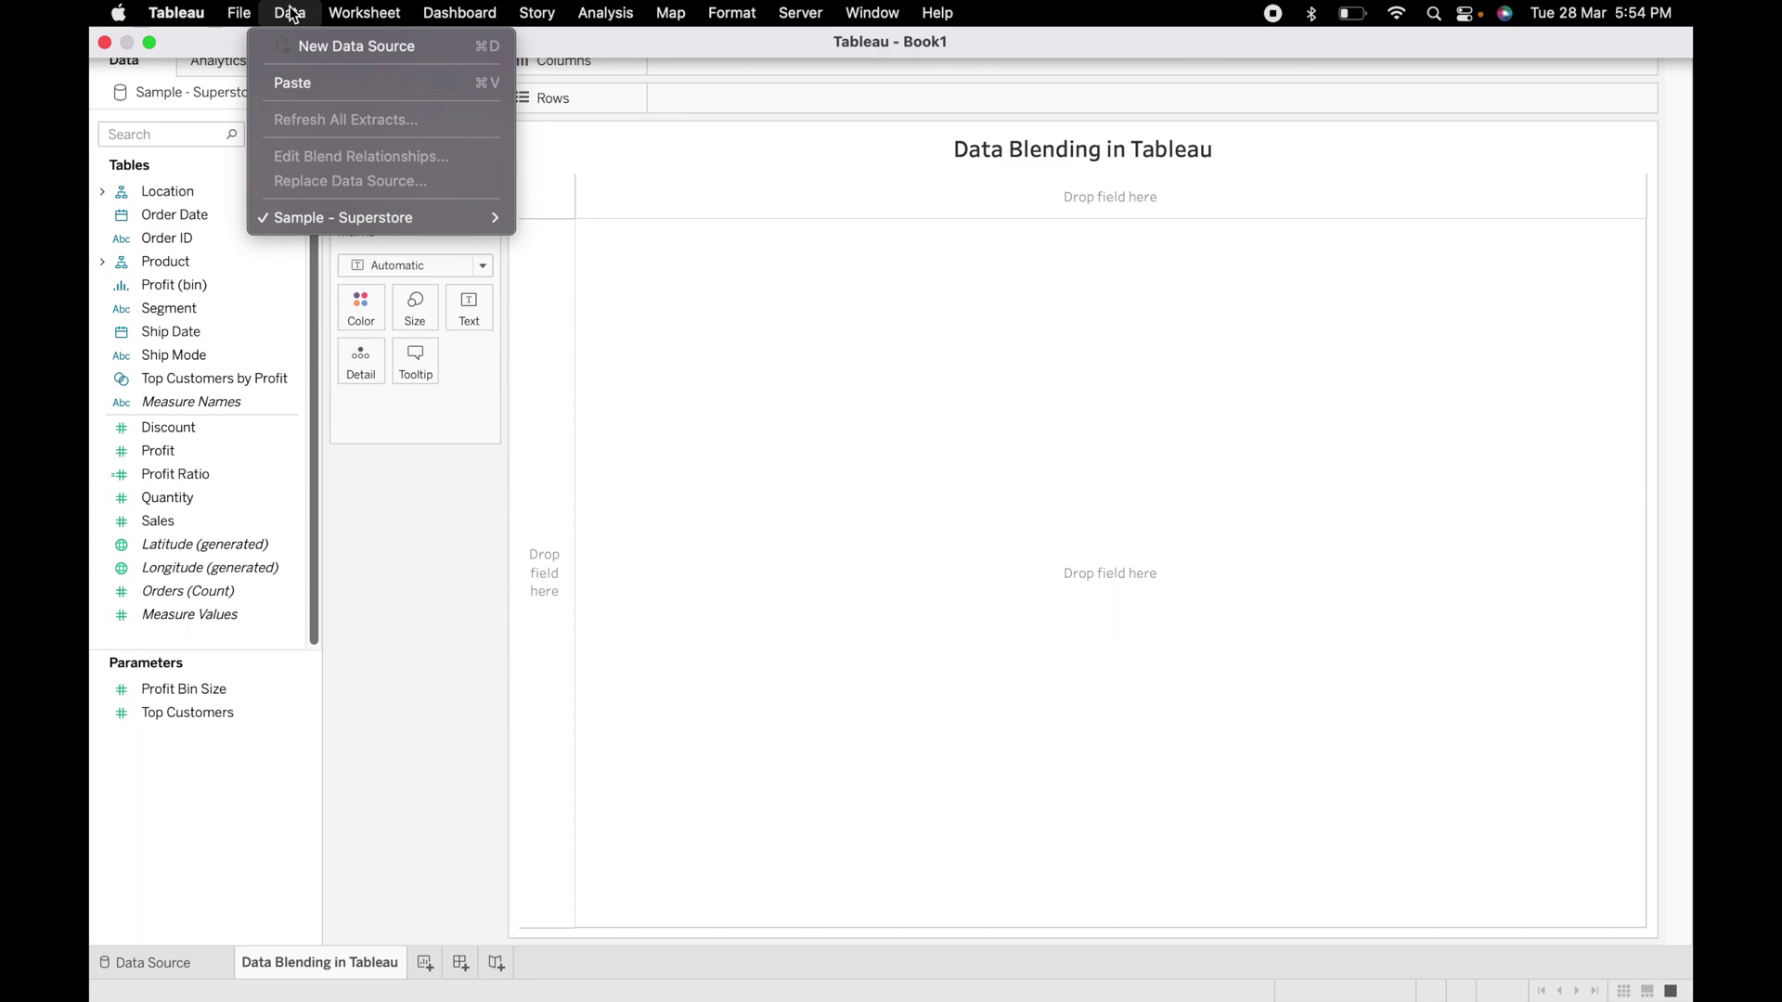
pyautogui.click(321, 44)
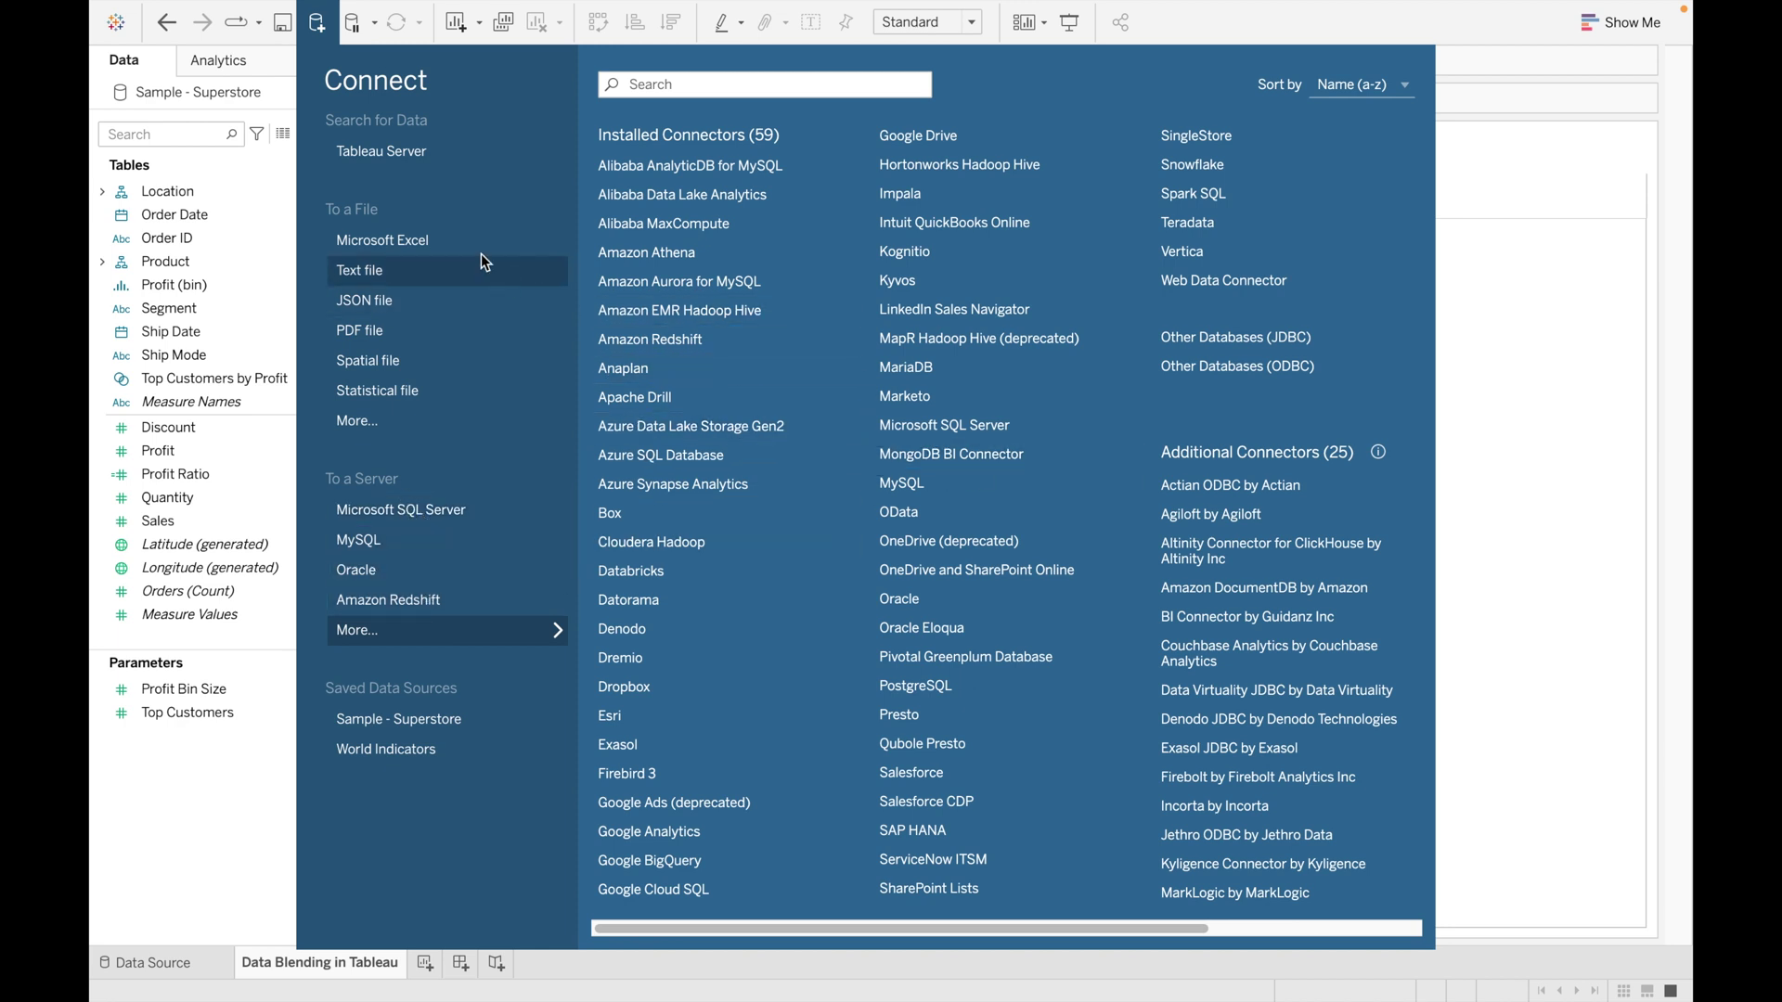
pyautogui.click(441, 240)
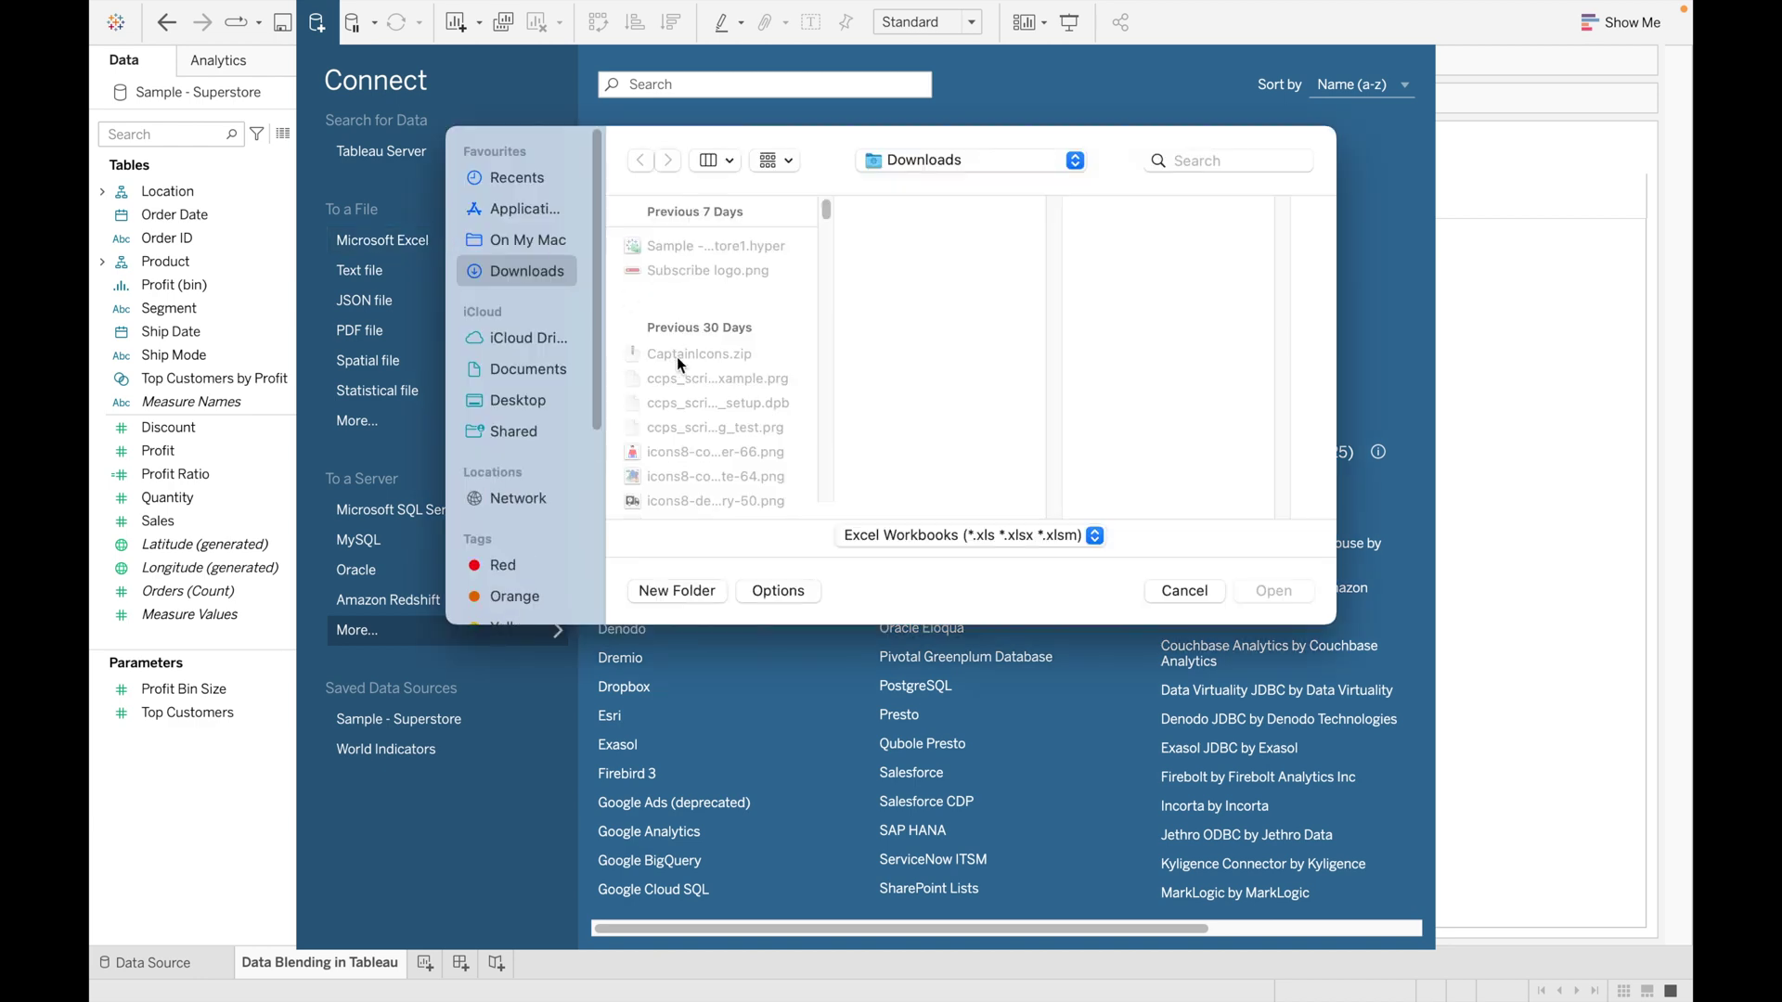
pyautogui.scroll(-5, 710, 355)
pyautogui.click(735, 267)
pyautogui.click(1281, 592)
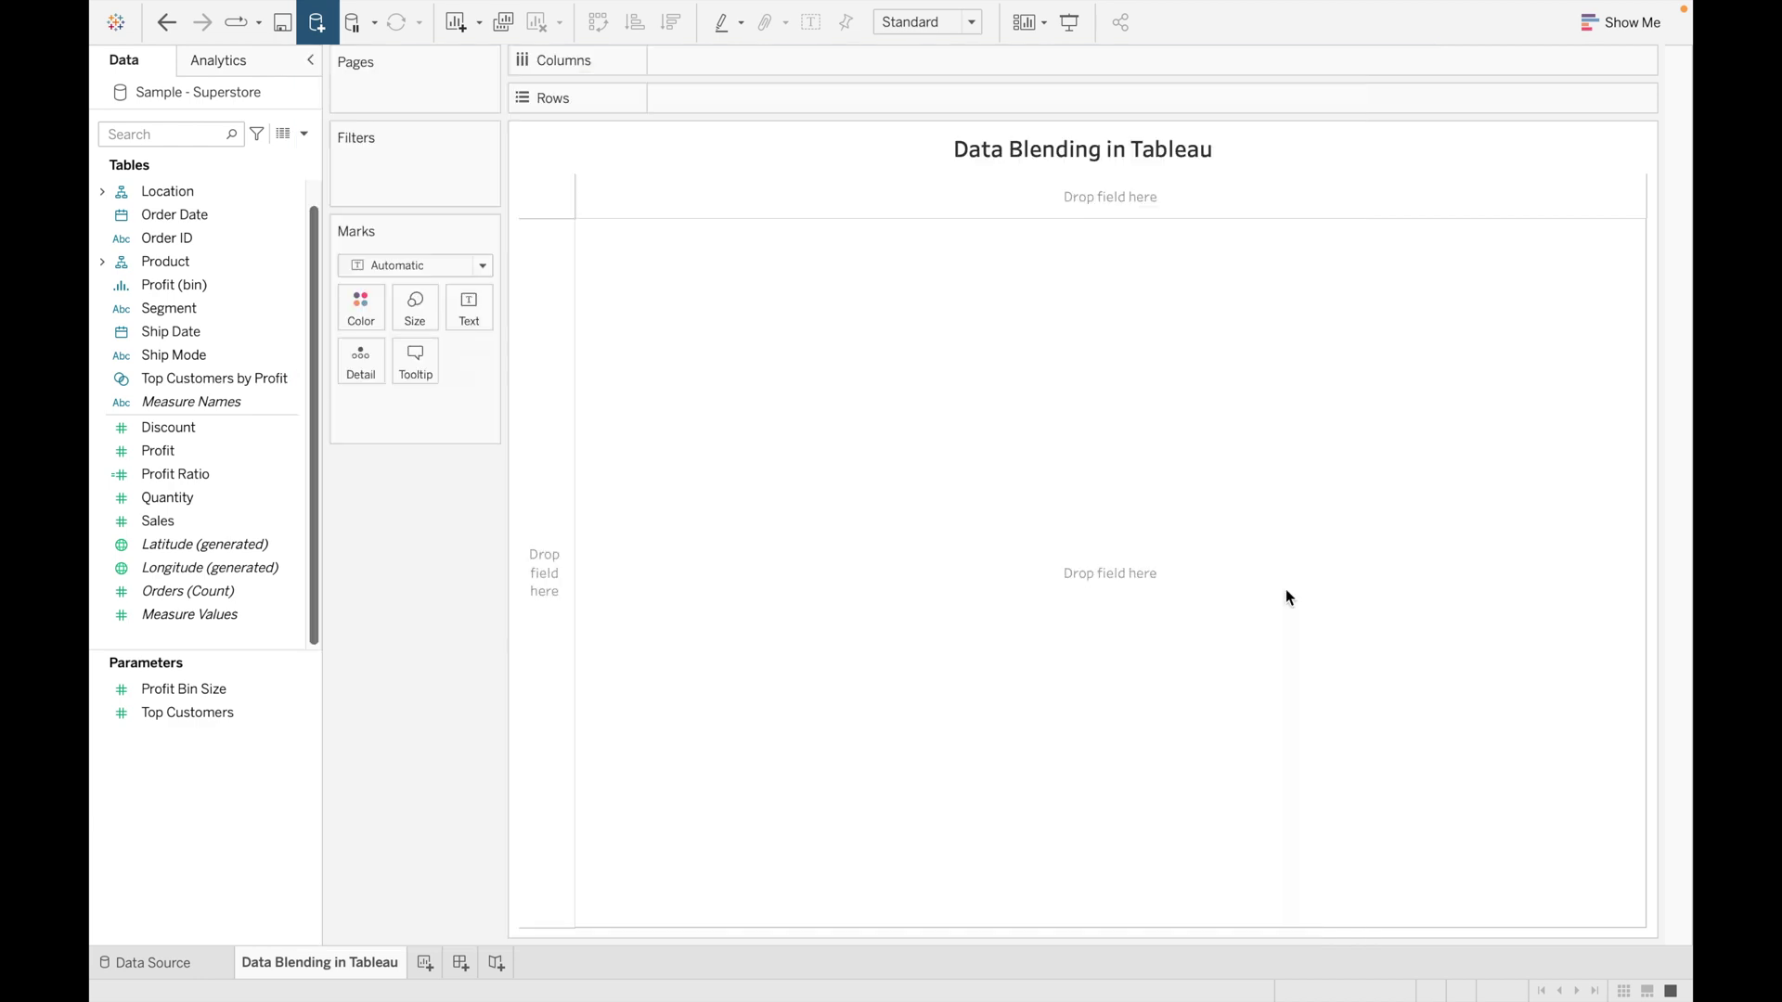
# Put Superstore's Ship Mode on Rows and Accelerator's SUM(Profit) on Text, showing 2,86,347 per row.
pyautogui.click(316, 965)
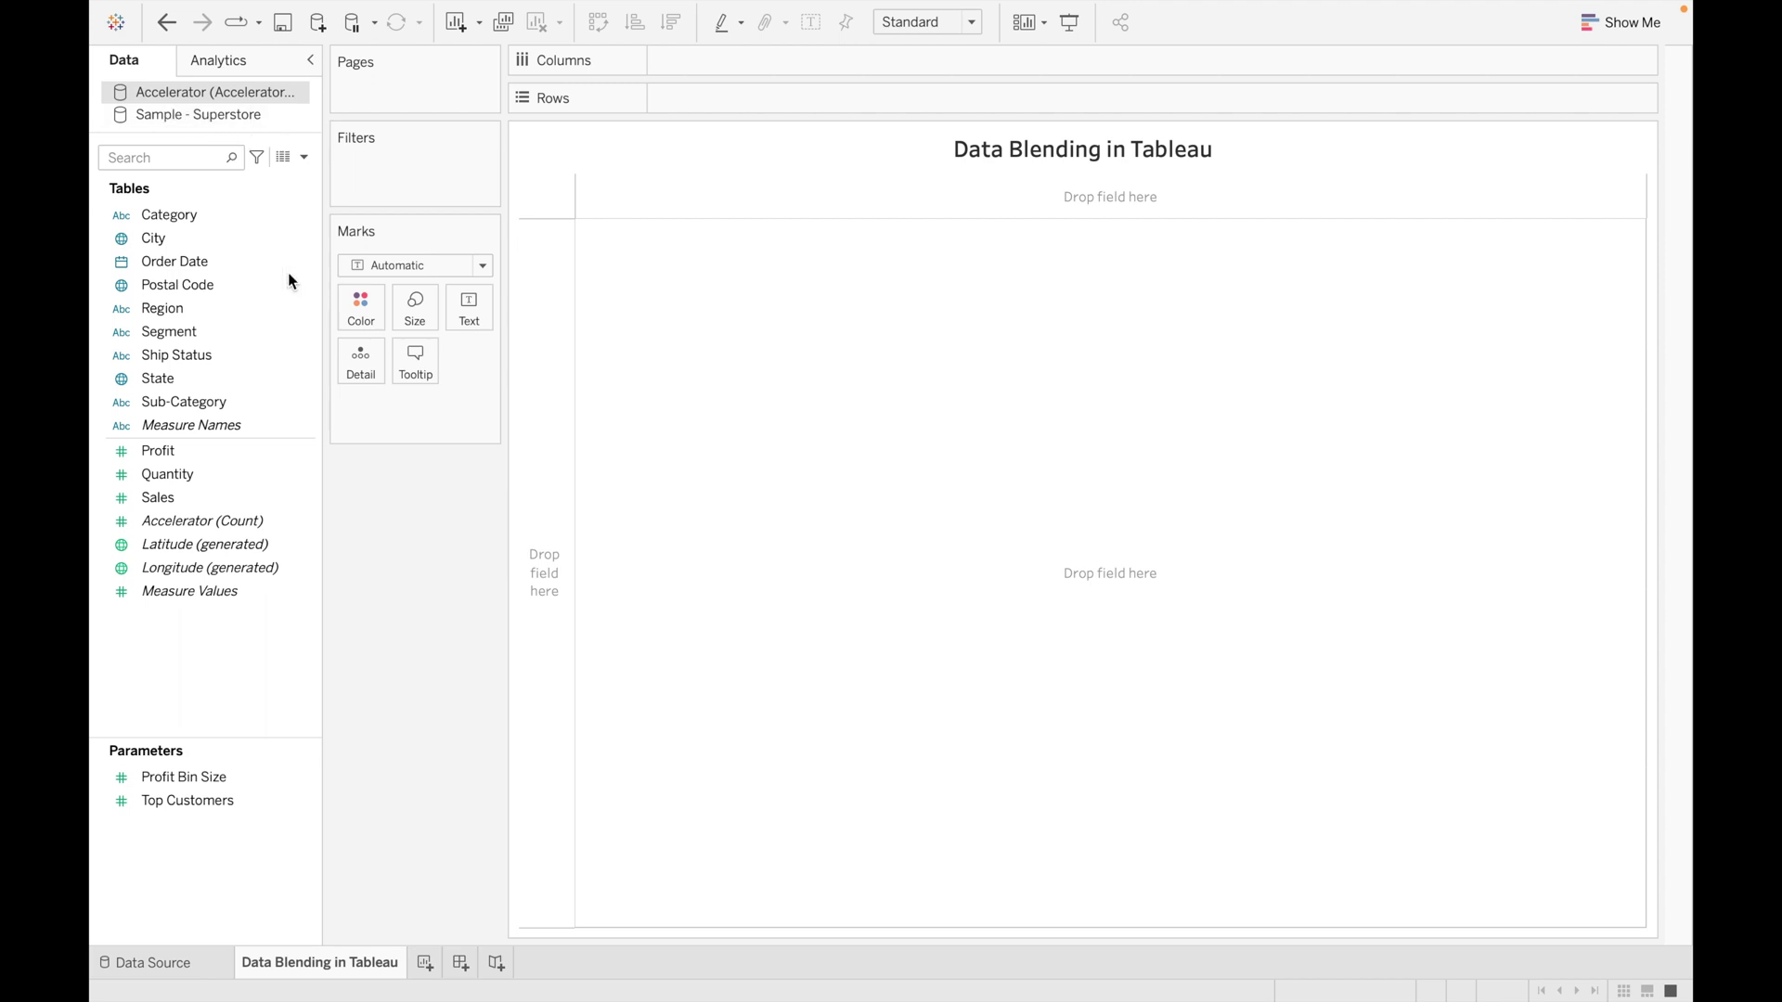
pyautogui.click(264, 113)
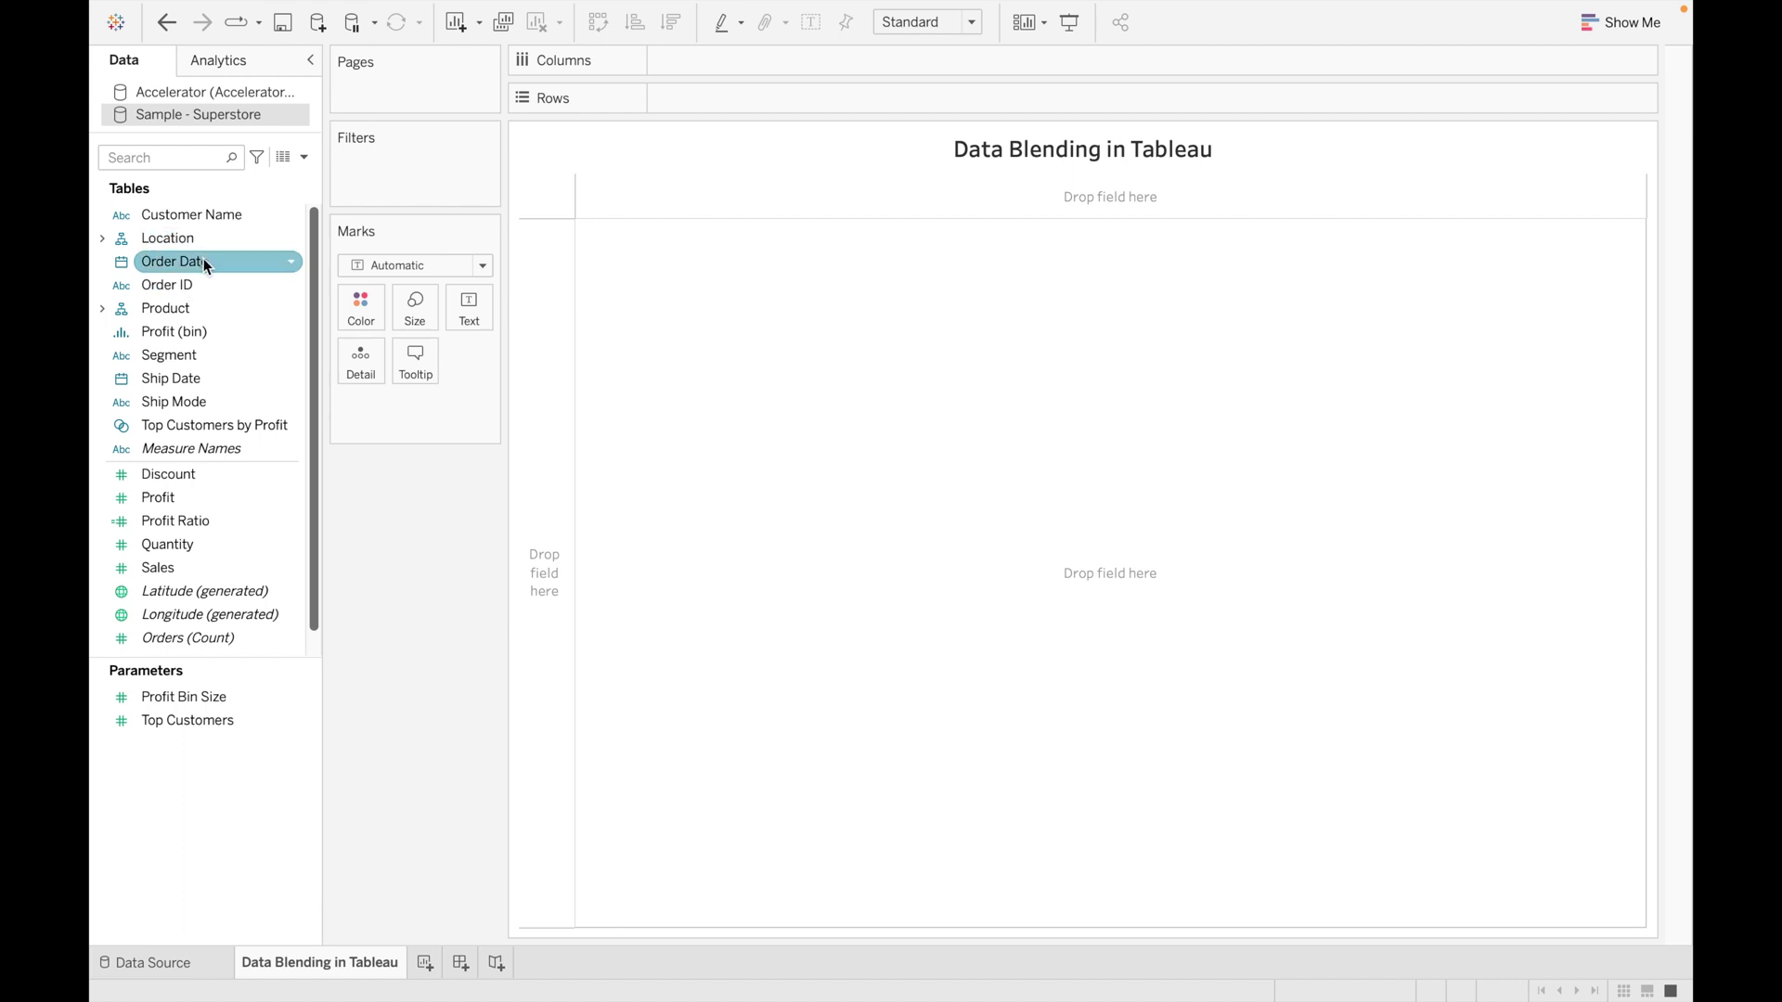
pyautogui.moveTo(213, 404); pyautogui.dragTo(765, 105)
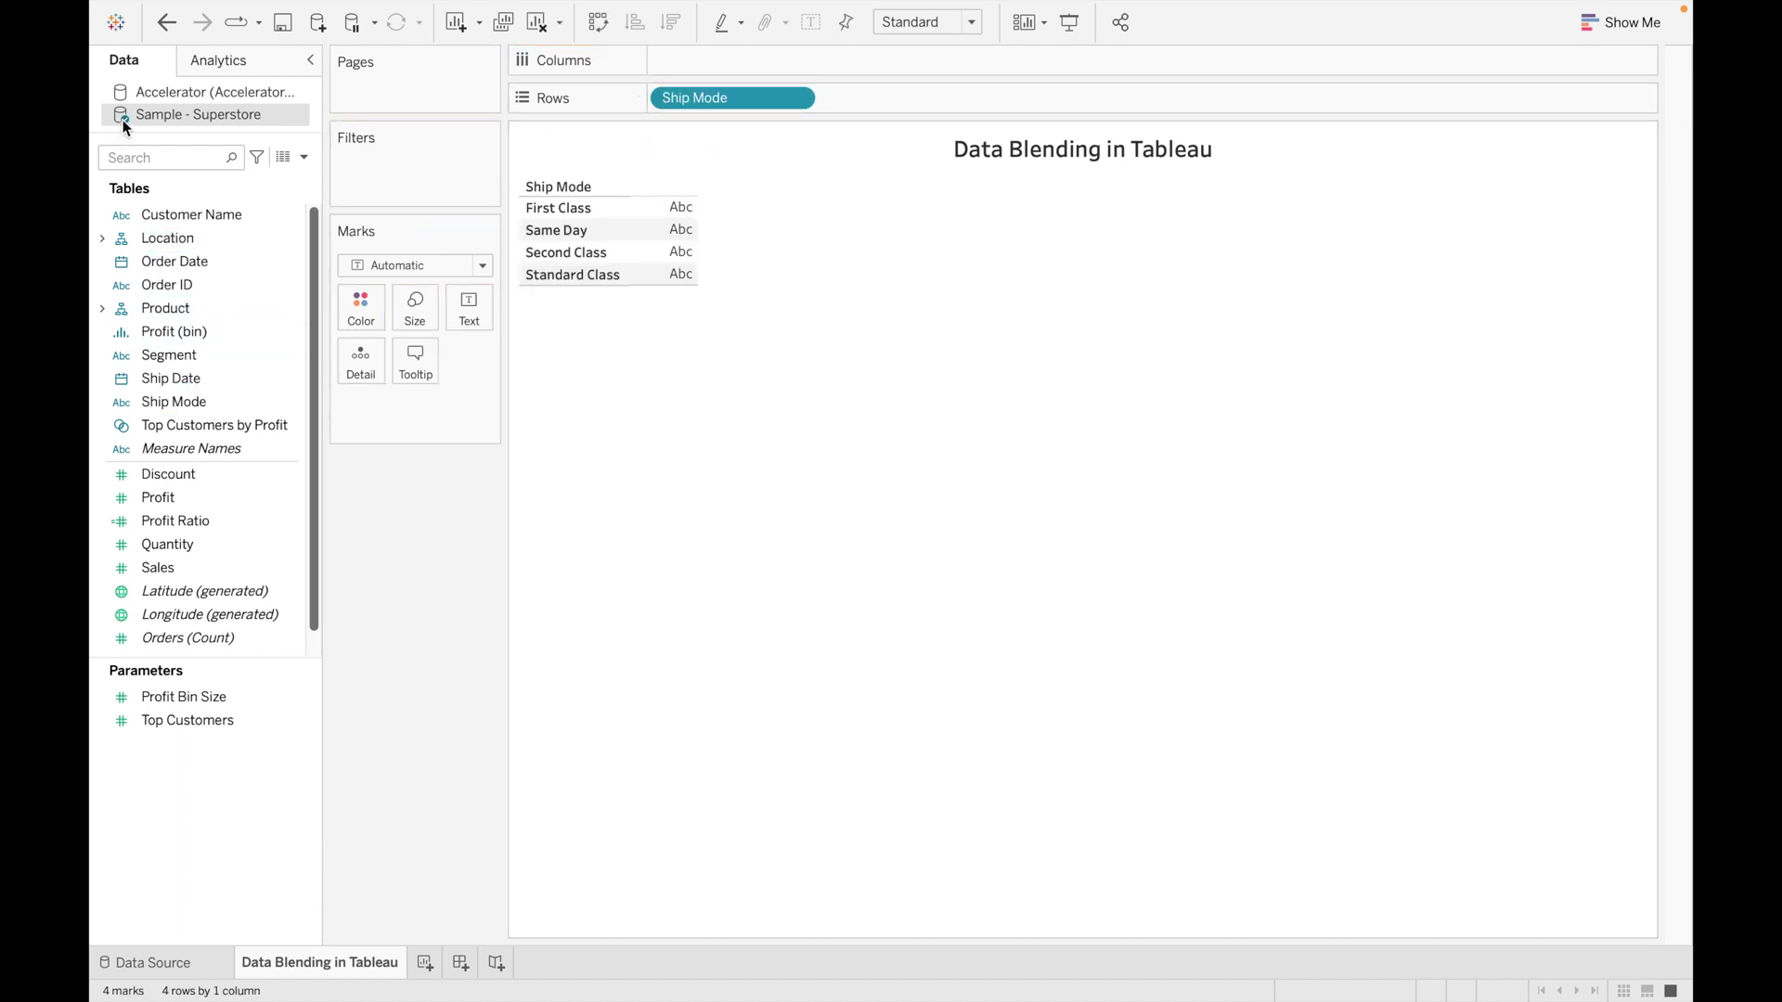
pyautogui.click(216, 90)
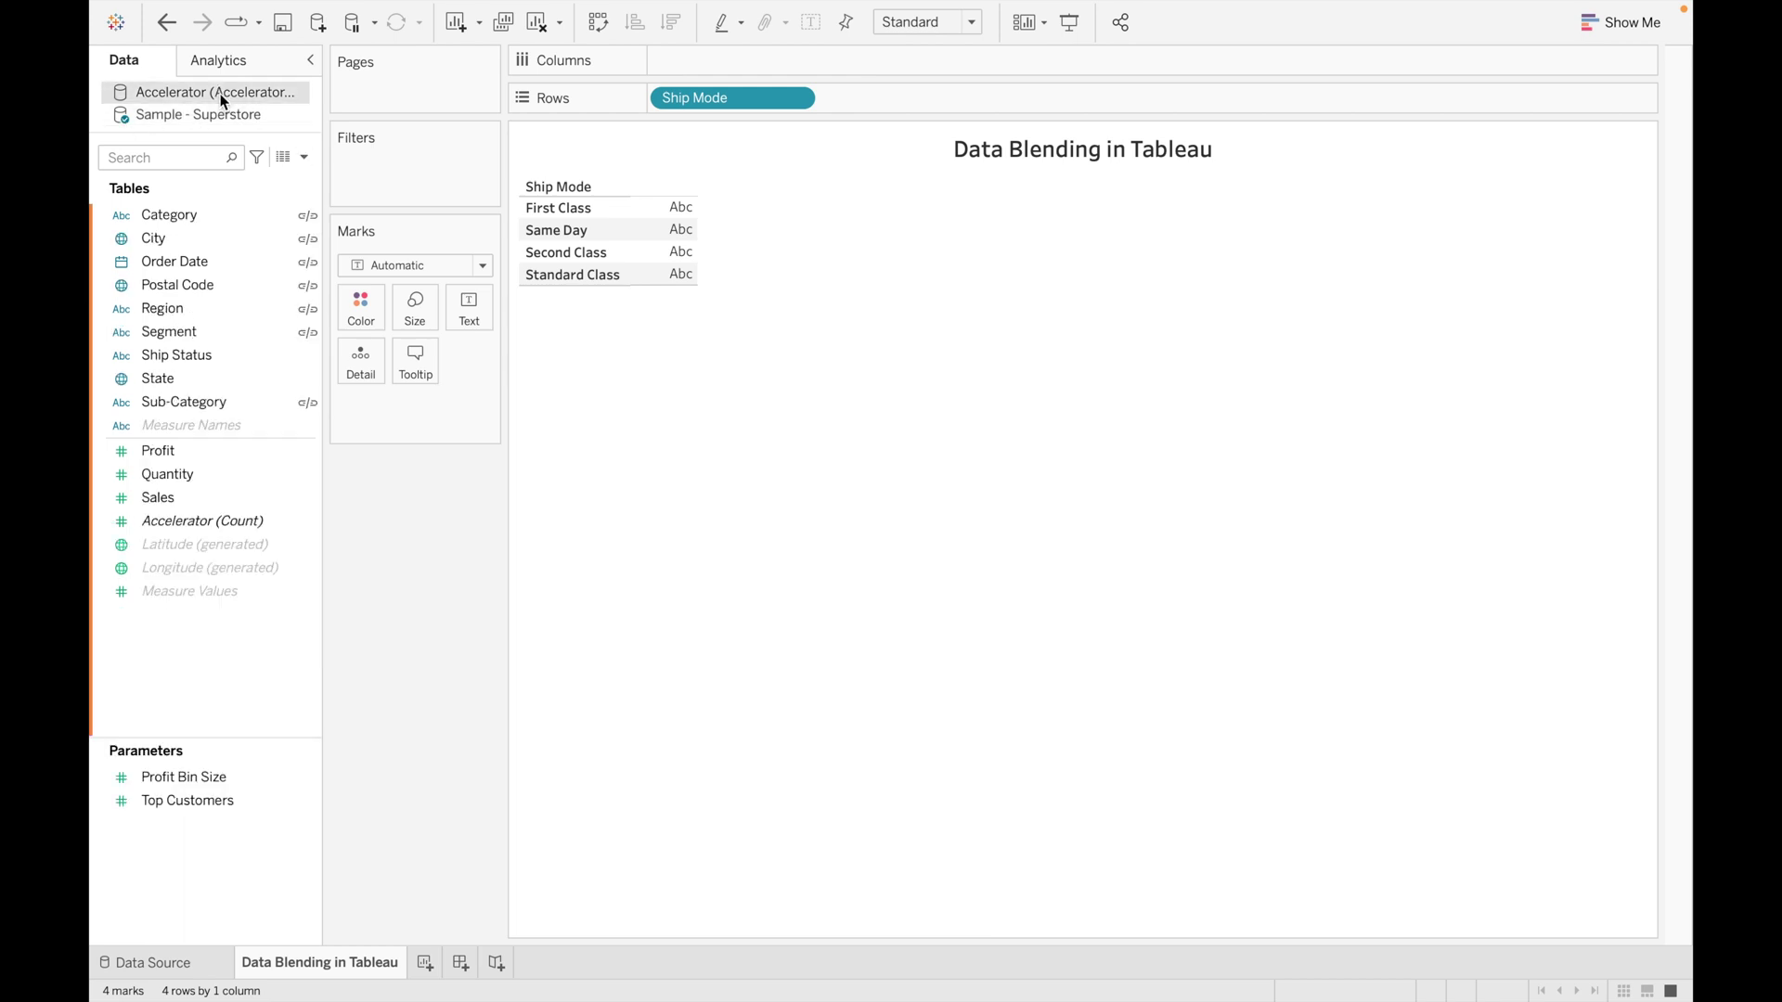
pyautogui.moveTo(188, 452); pyautogui.dragTo(484, 319)
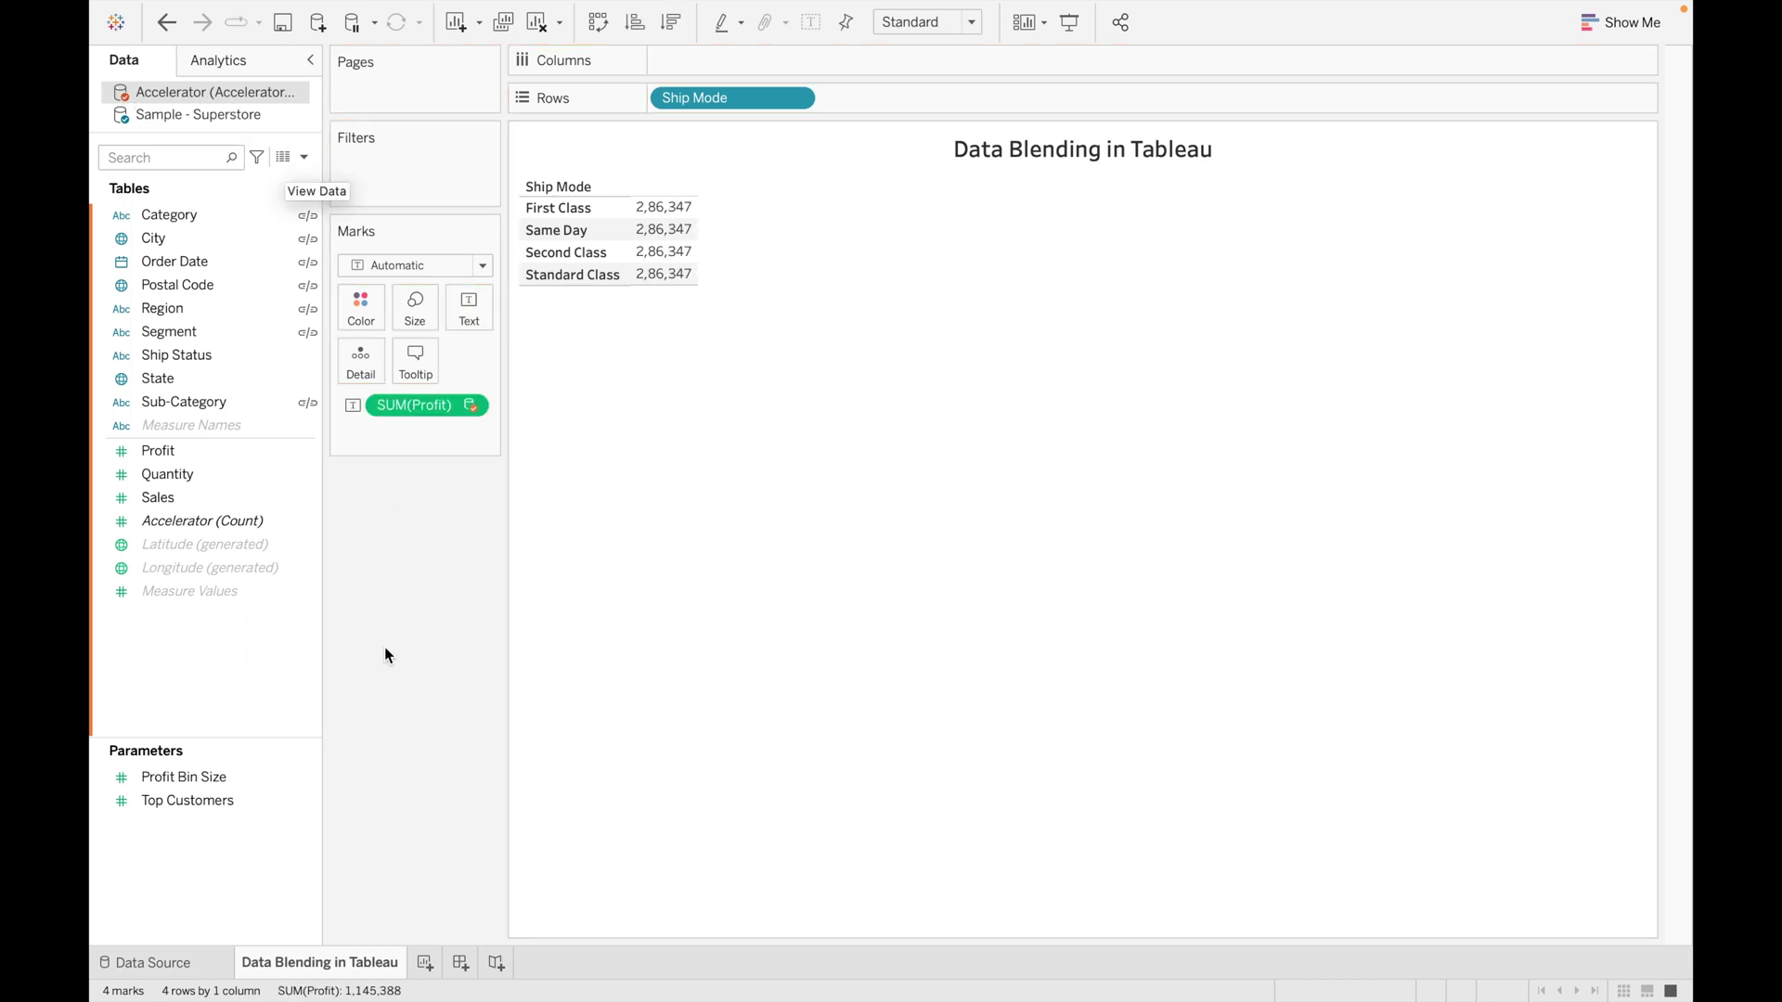
# On new Sheet 2, put Accelerator's Category on Rows and Superstore's SUM(Profit) on Text.
pyautogui.click(425, 964)
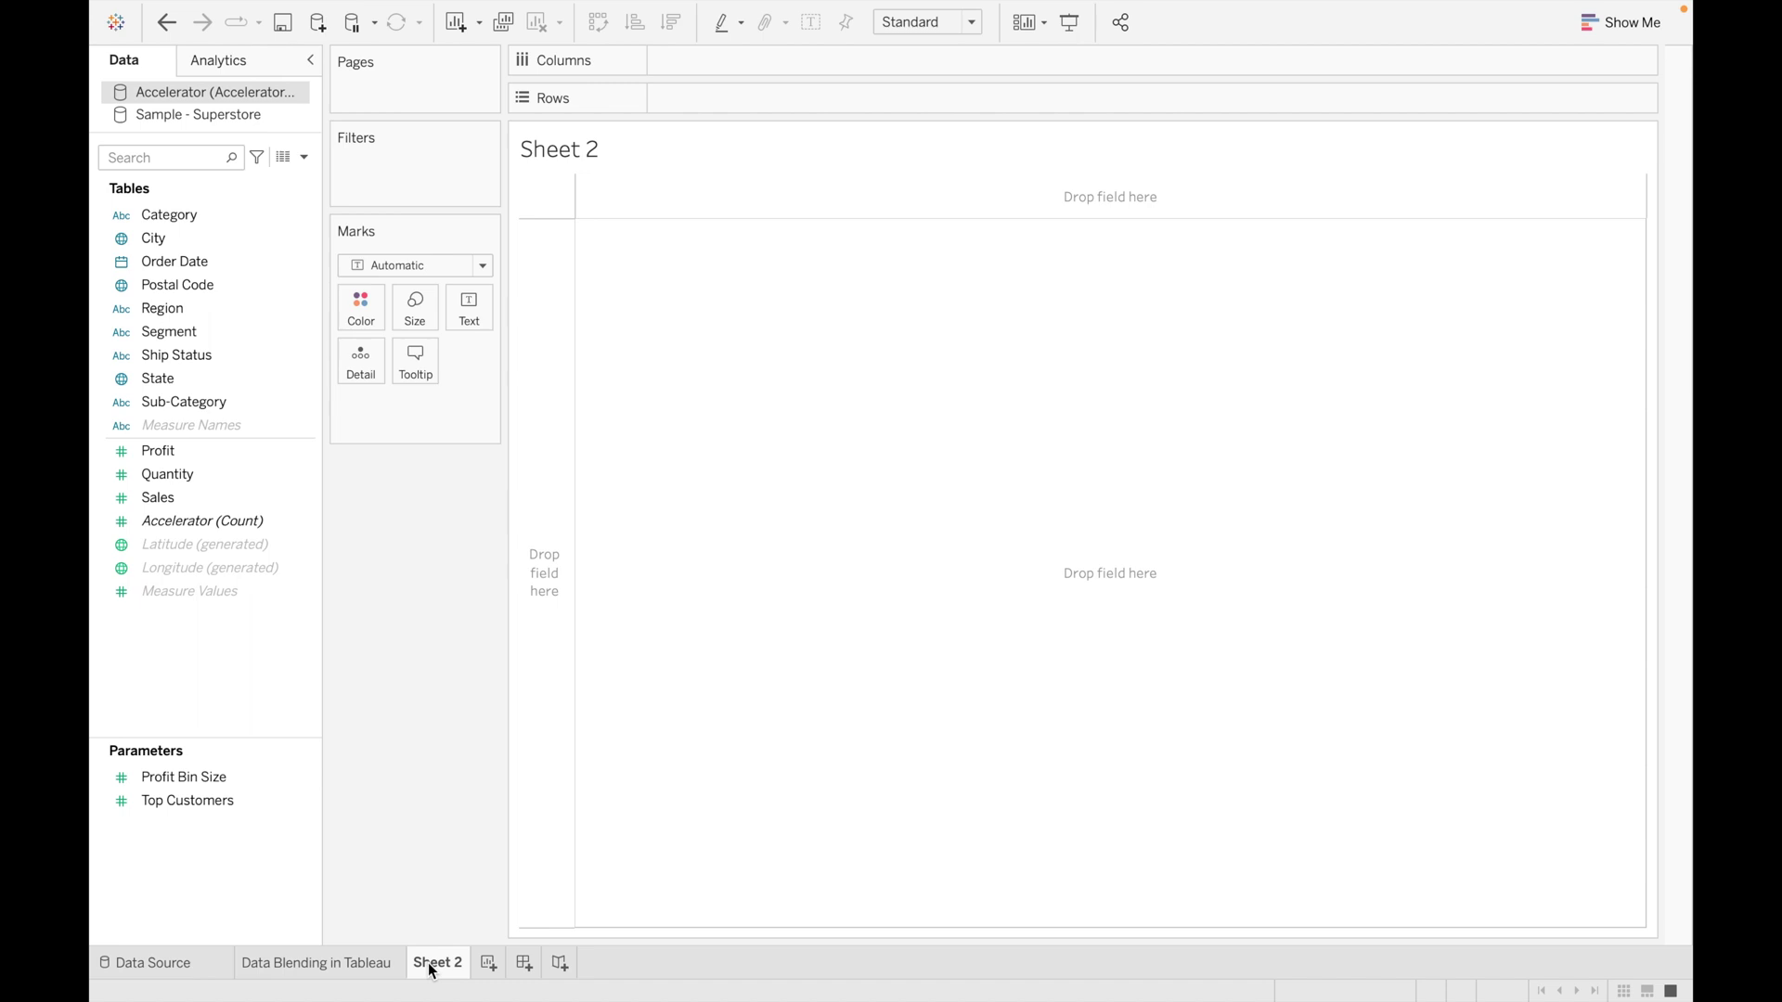
pyautogui.moveTo(208, 211); pyautogui.dragTo(763, 97)
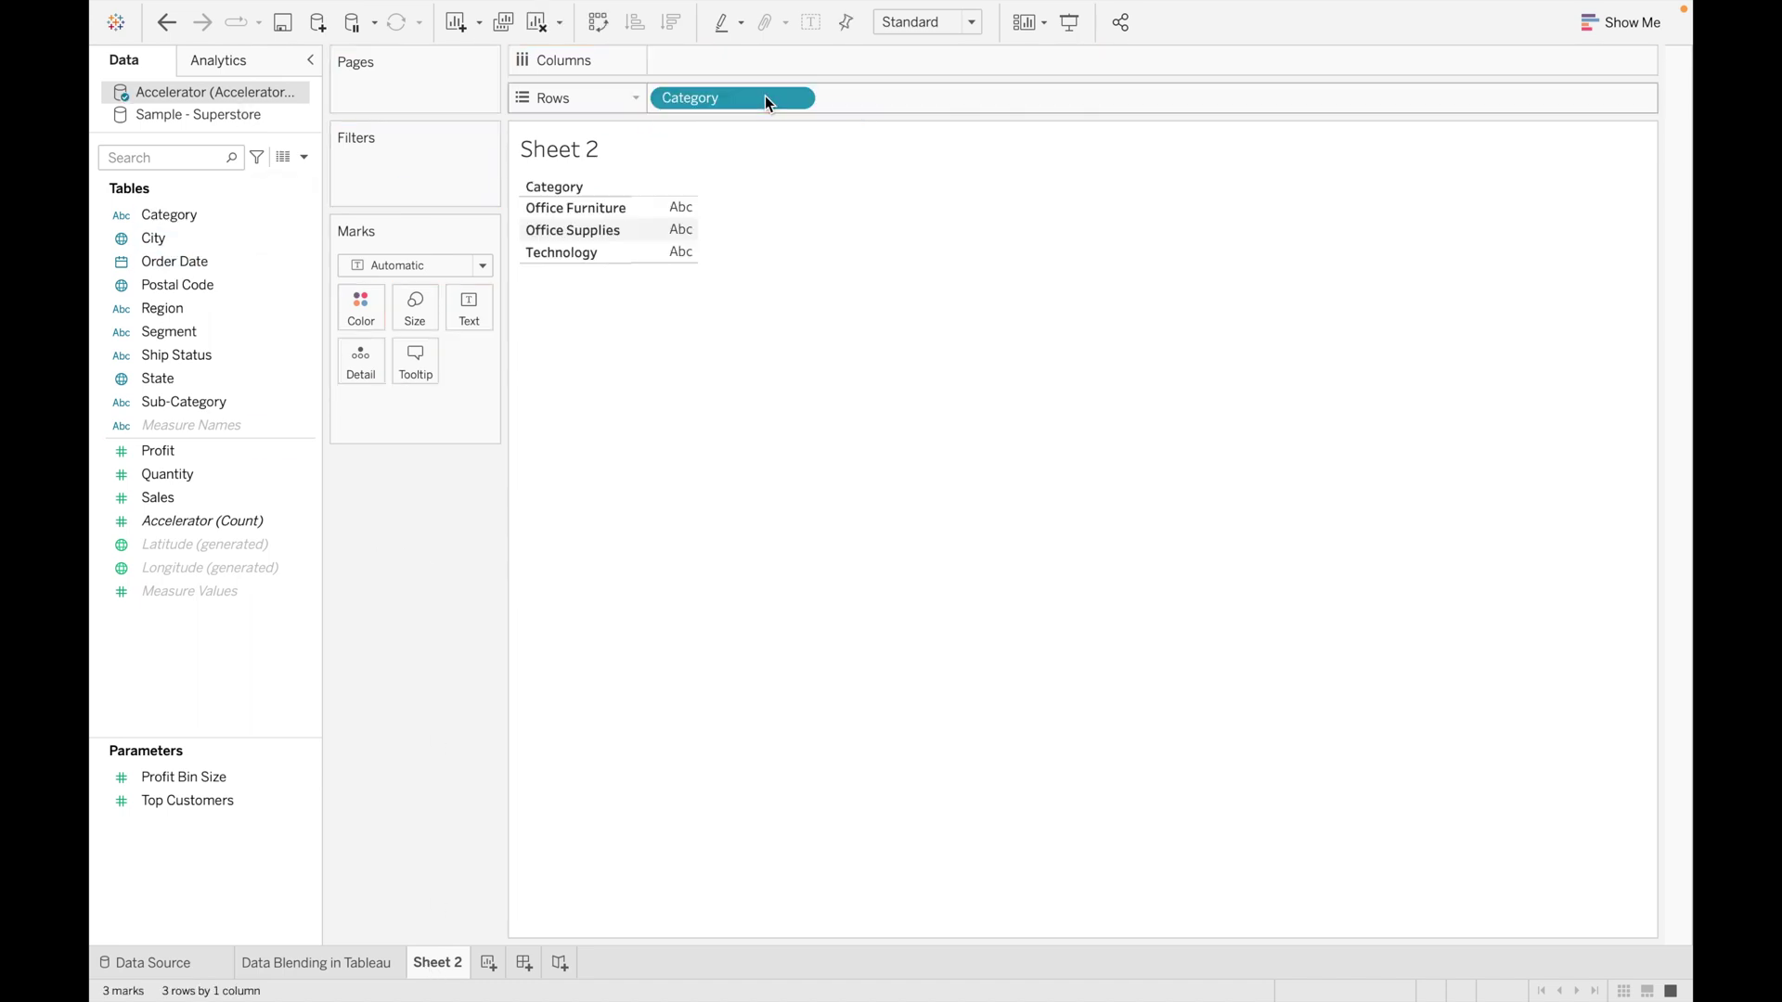
pyautogui.click(222, 114)
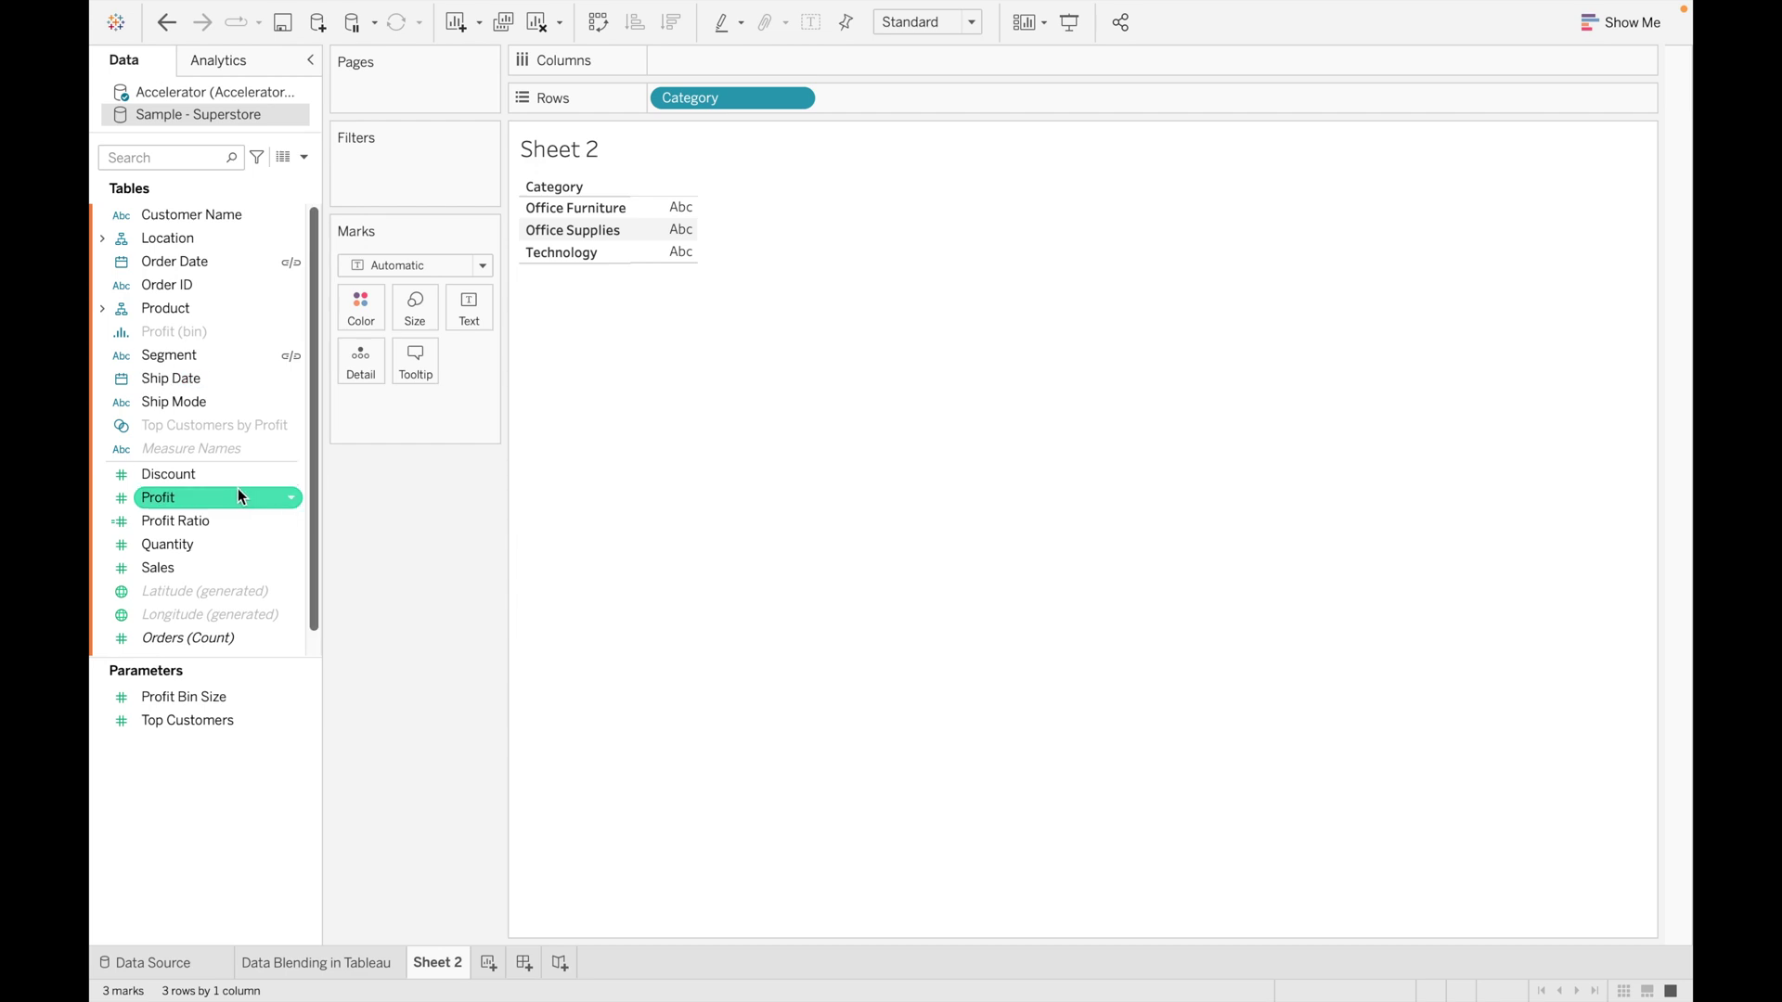
pyautogui.moveTo(203, 503); pyautogui.dragTo(480, 308)
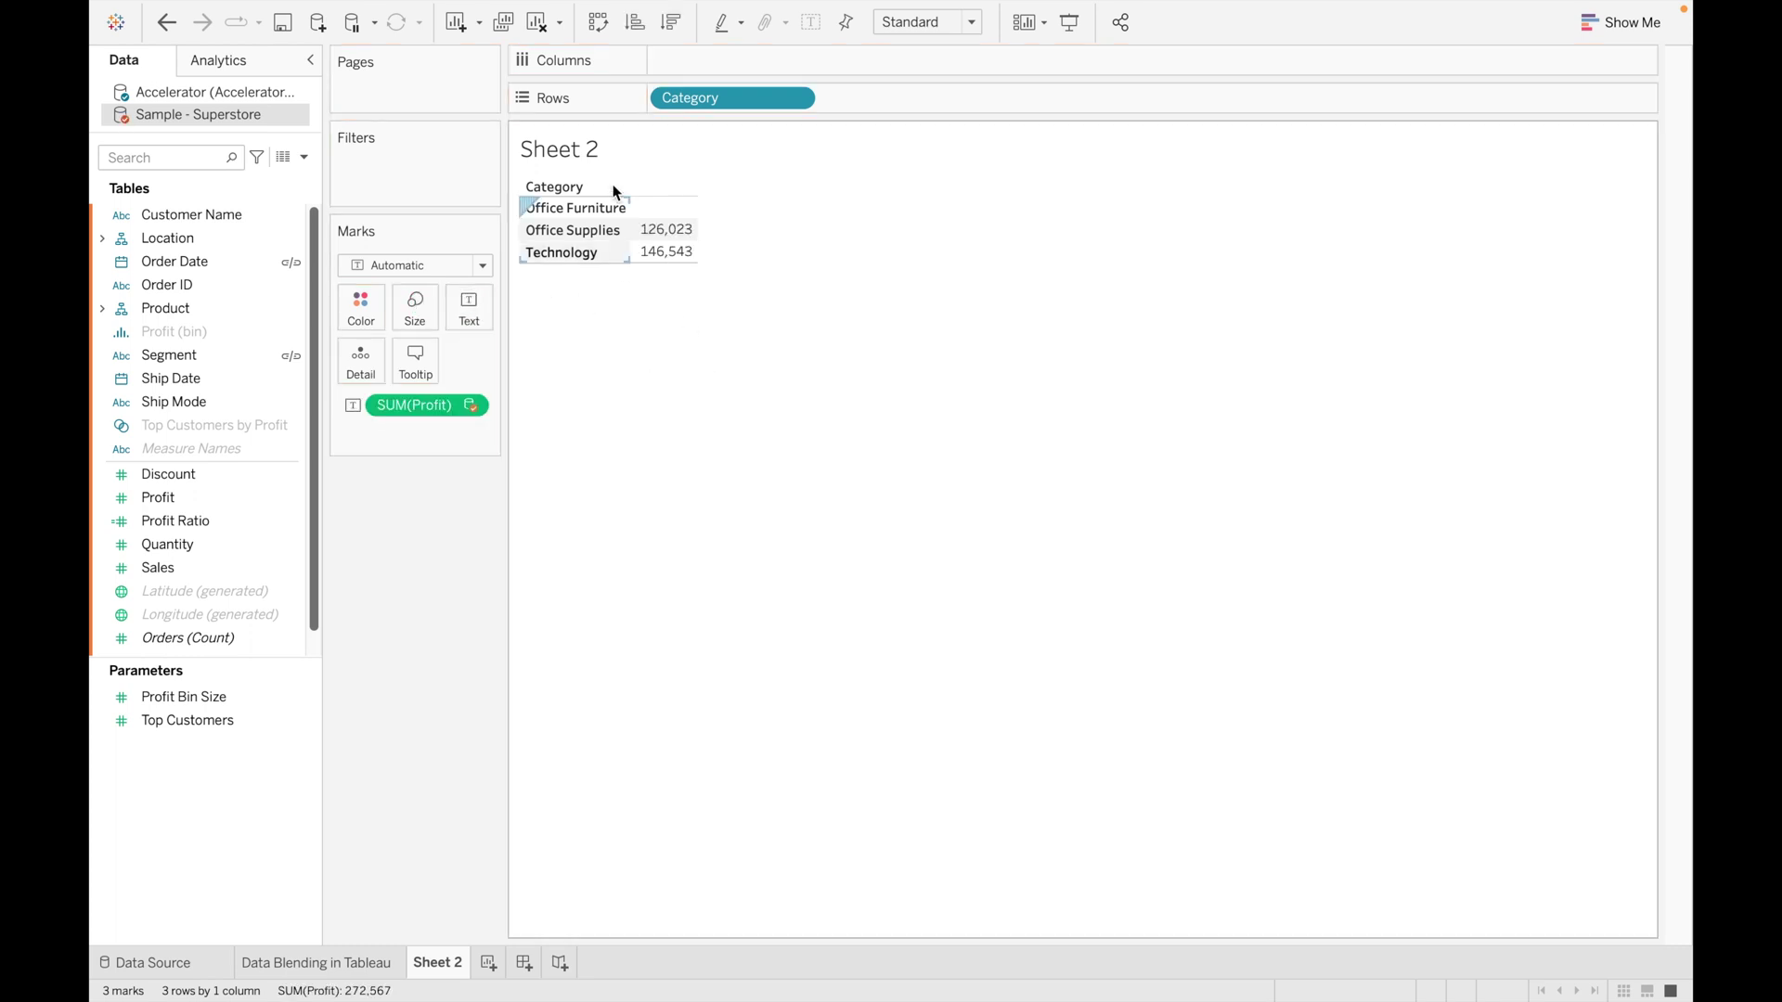
# Switch back and forth between the Accelerator and Sample - Superstore data sources.
pyautogui.click(196, 96)
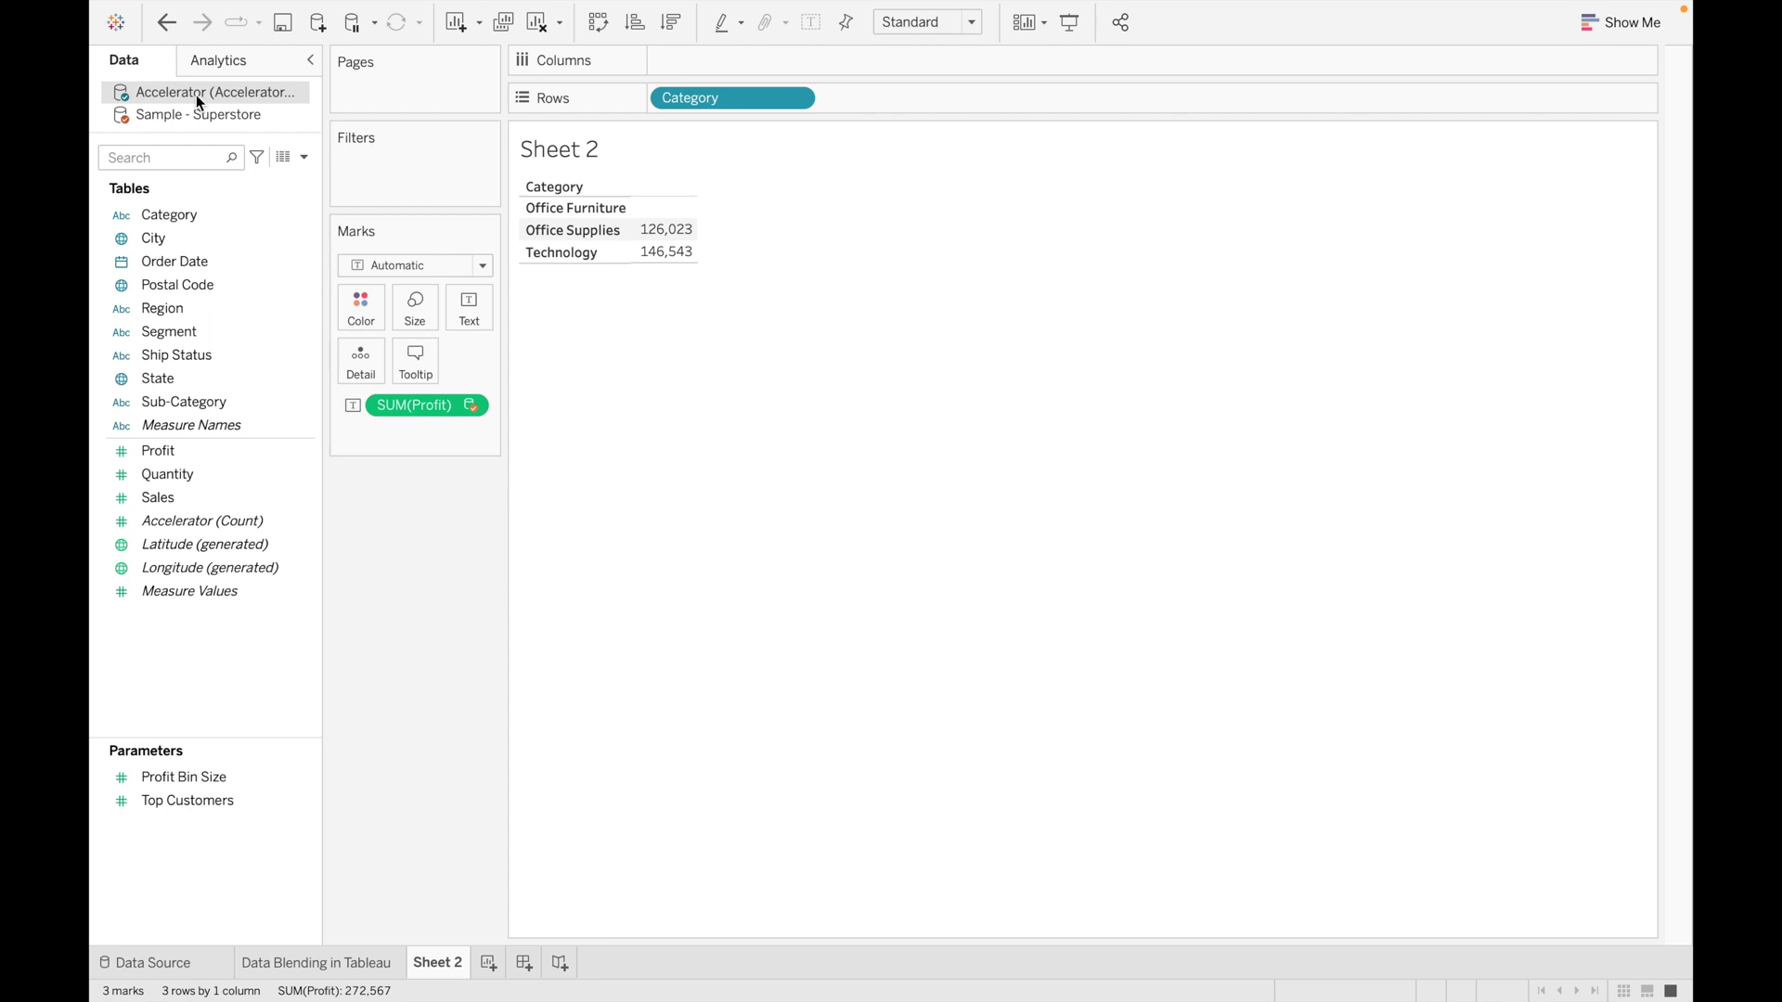
pyautogui.click(235, 115)
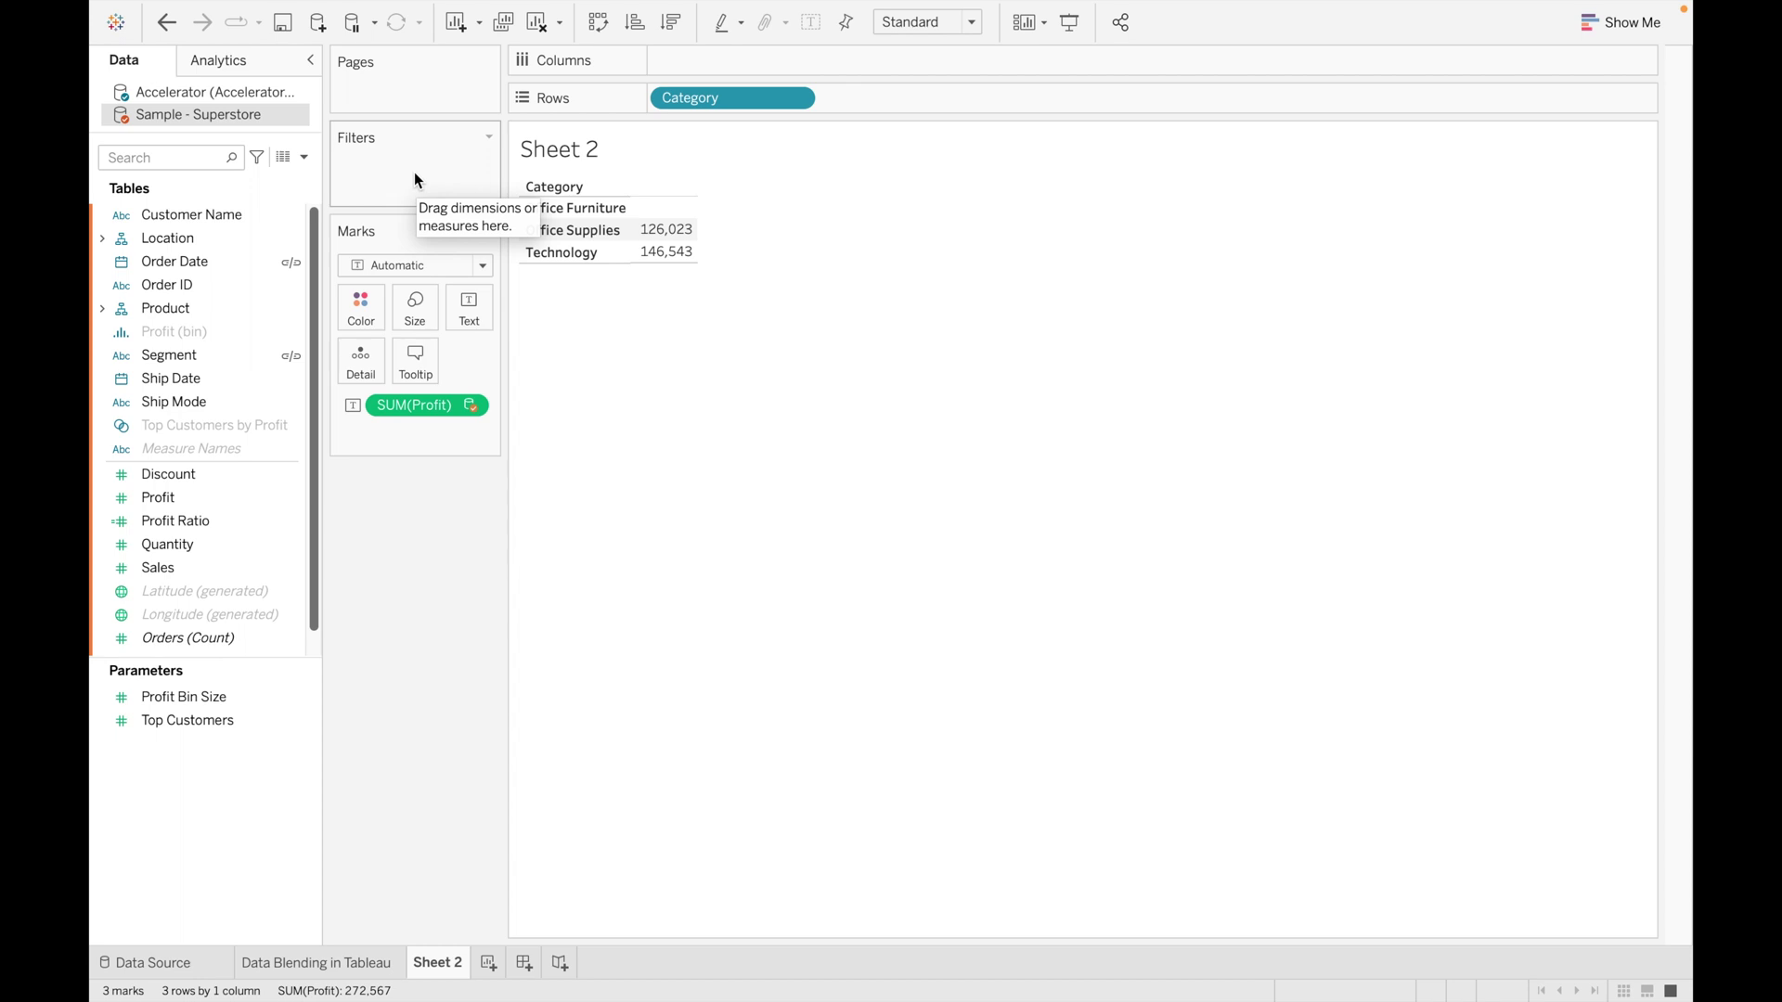
pyautogui.click(253, 94)
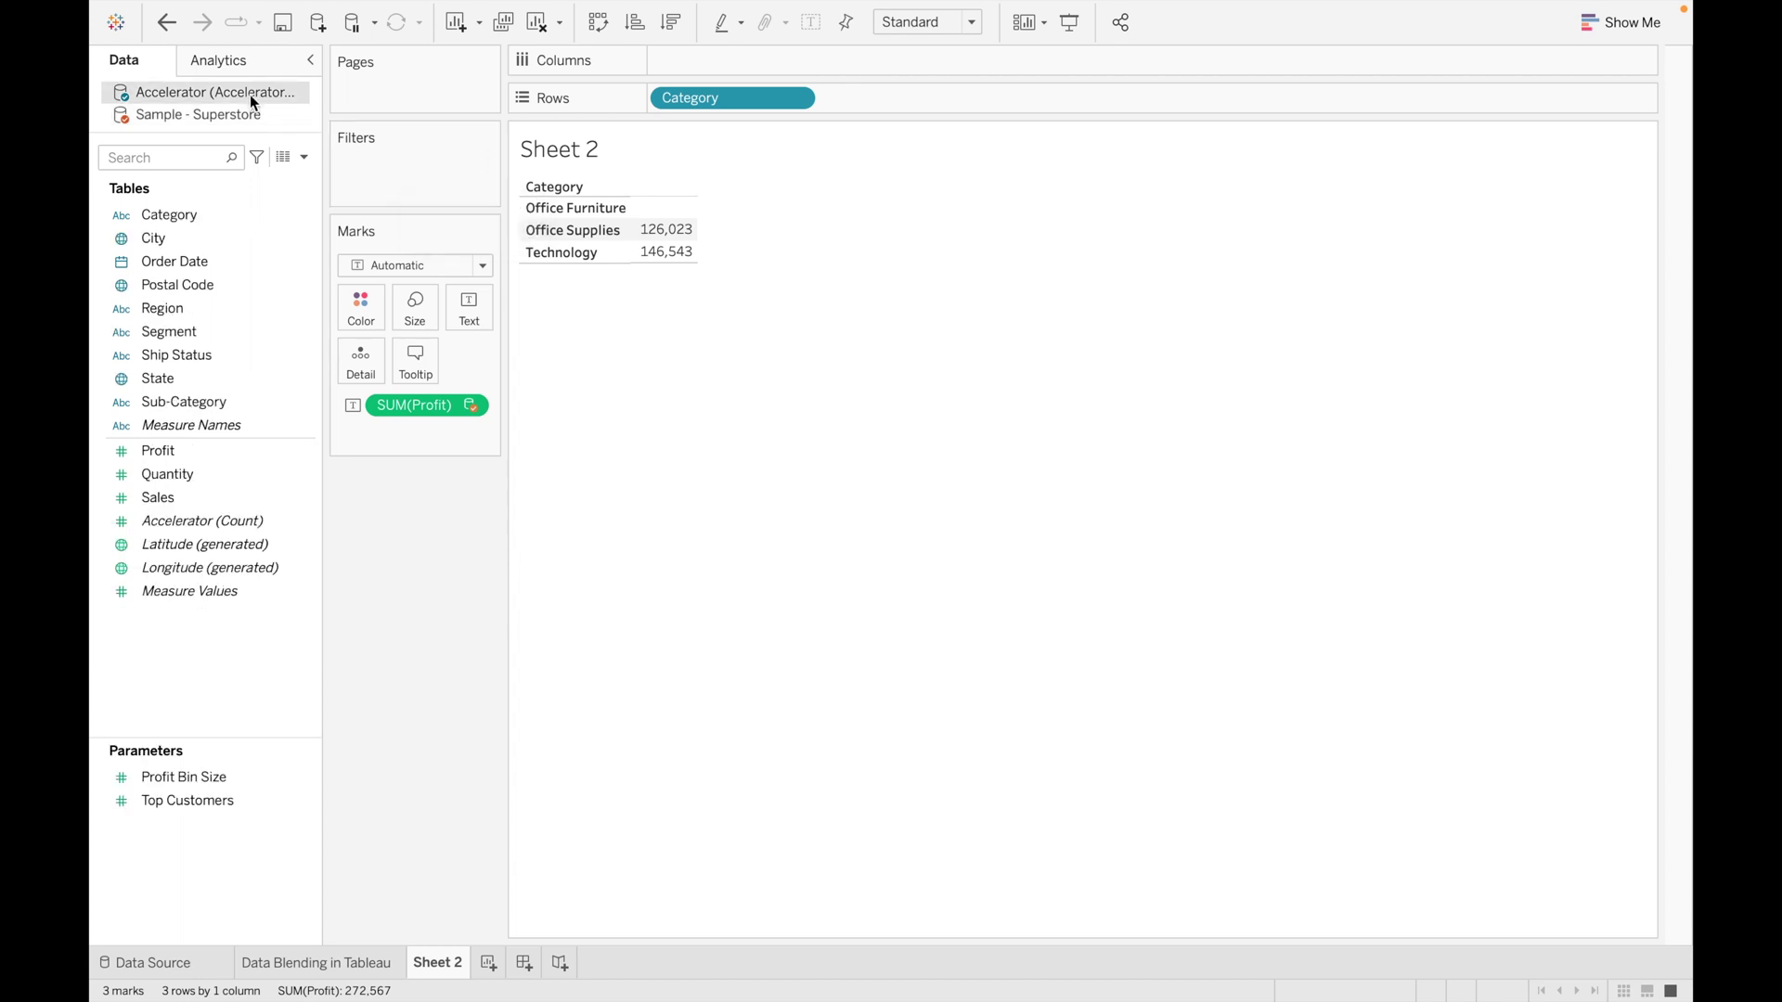
pyautogui.click(252, 114)
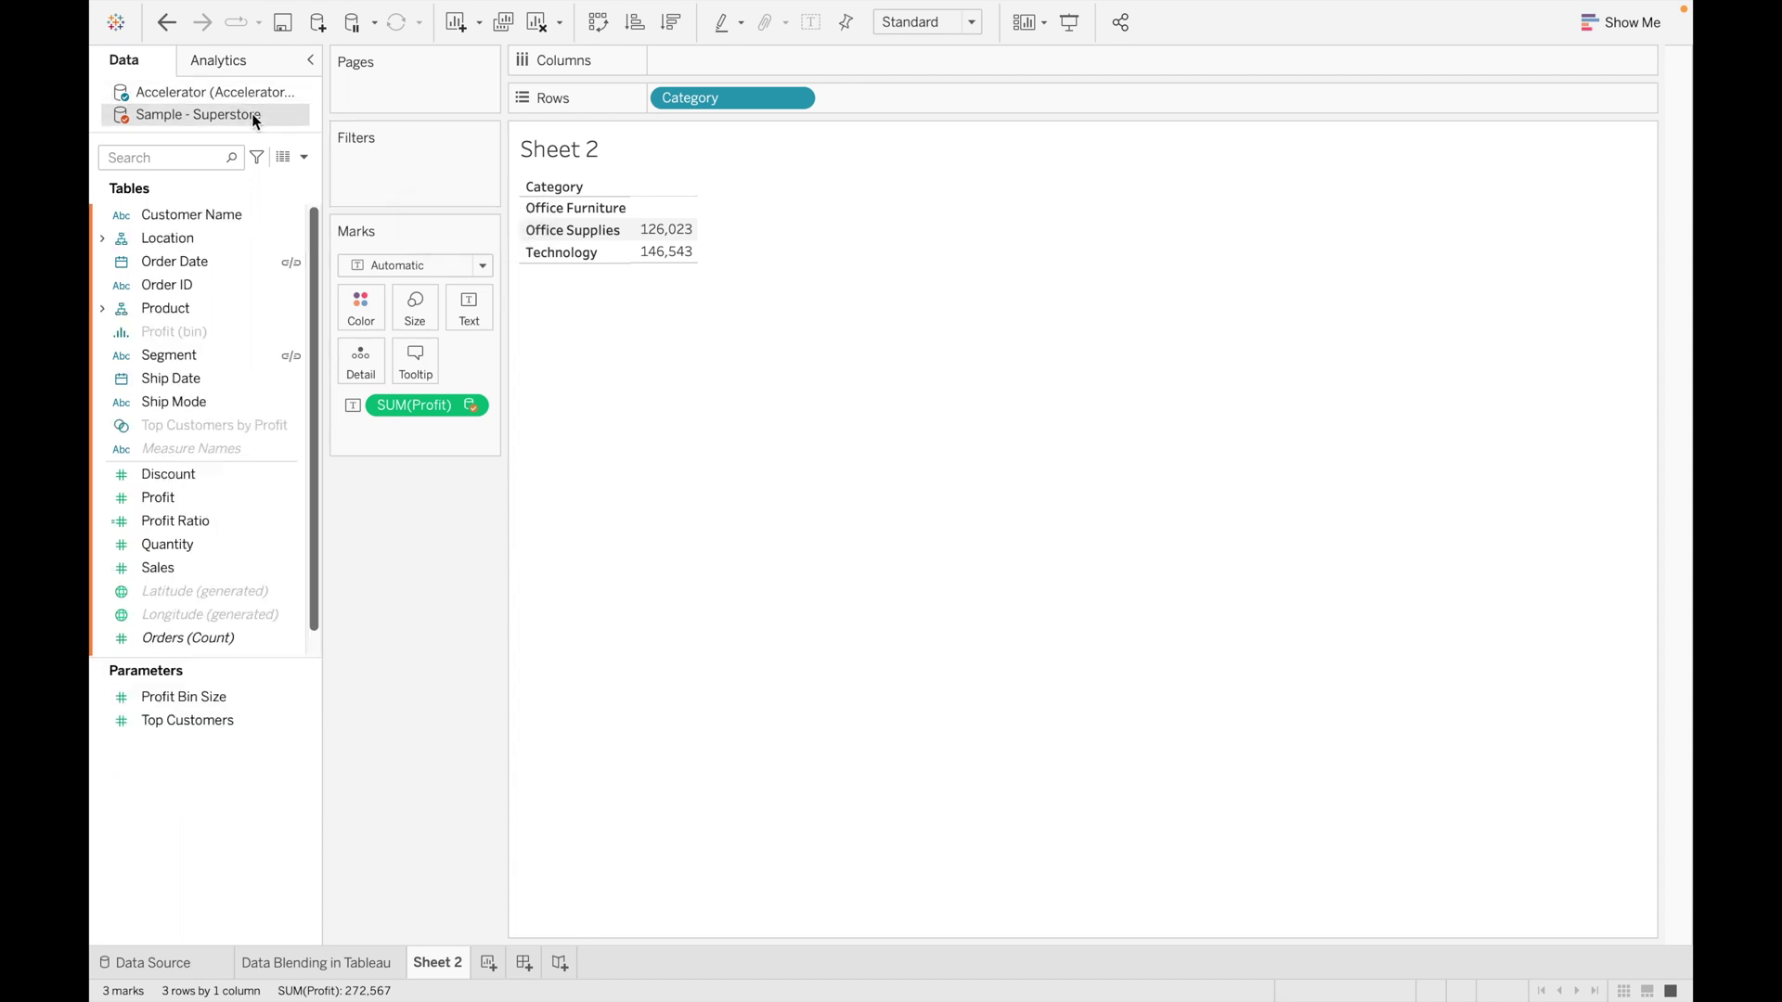
# In Edit Blend Relationships, set the Accelerator–Superstore blend to Automatic matching.
pyautogui.click(289, 14)
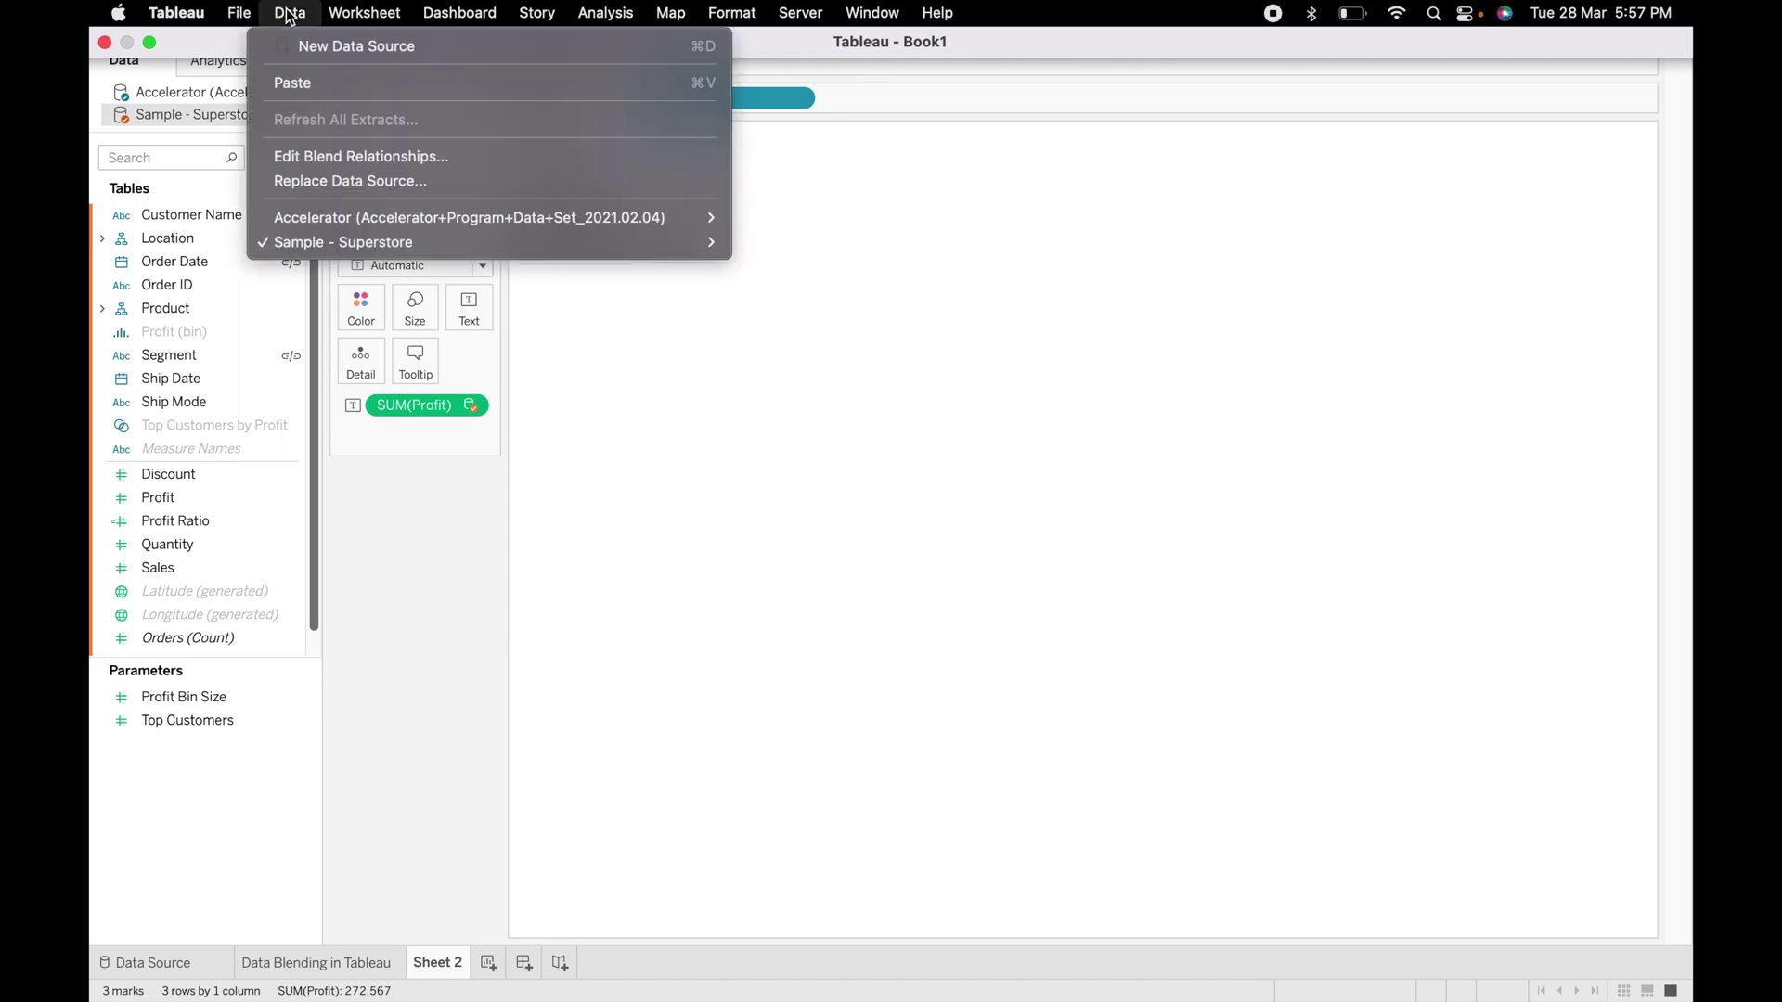
pyautogui.click(345, 158)
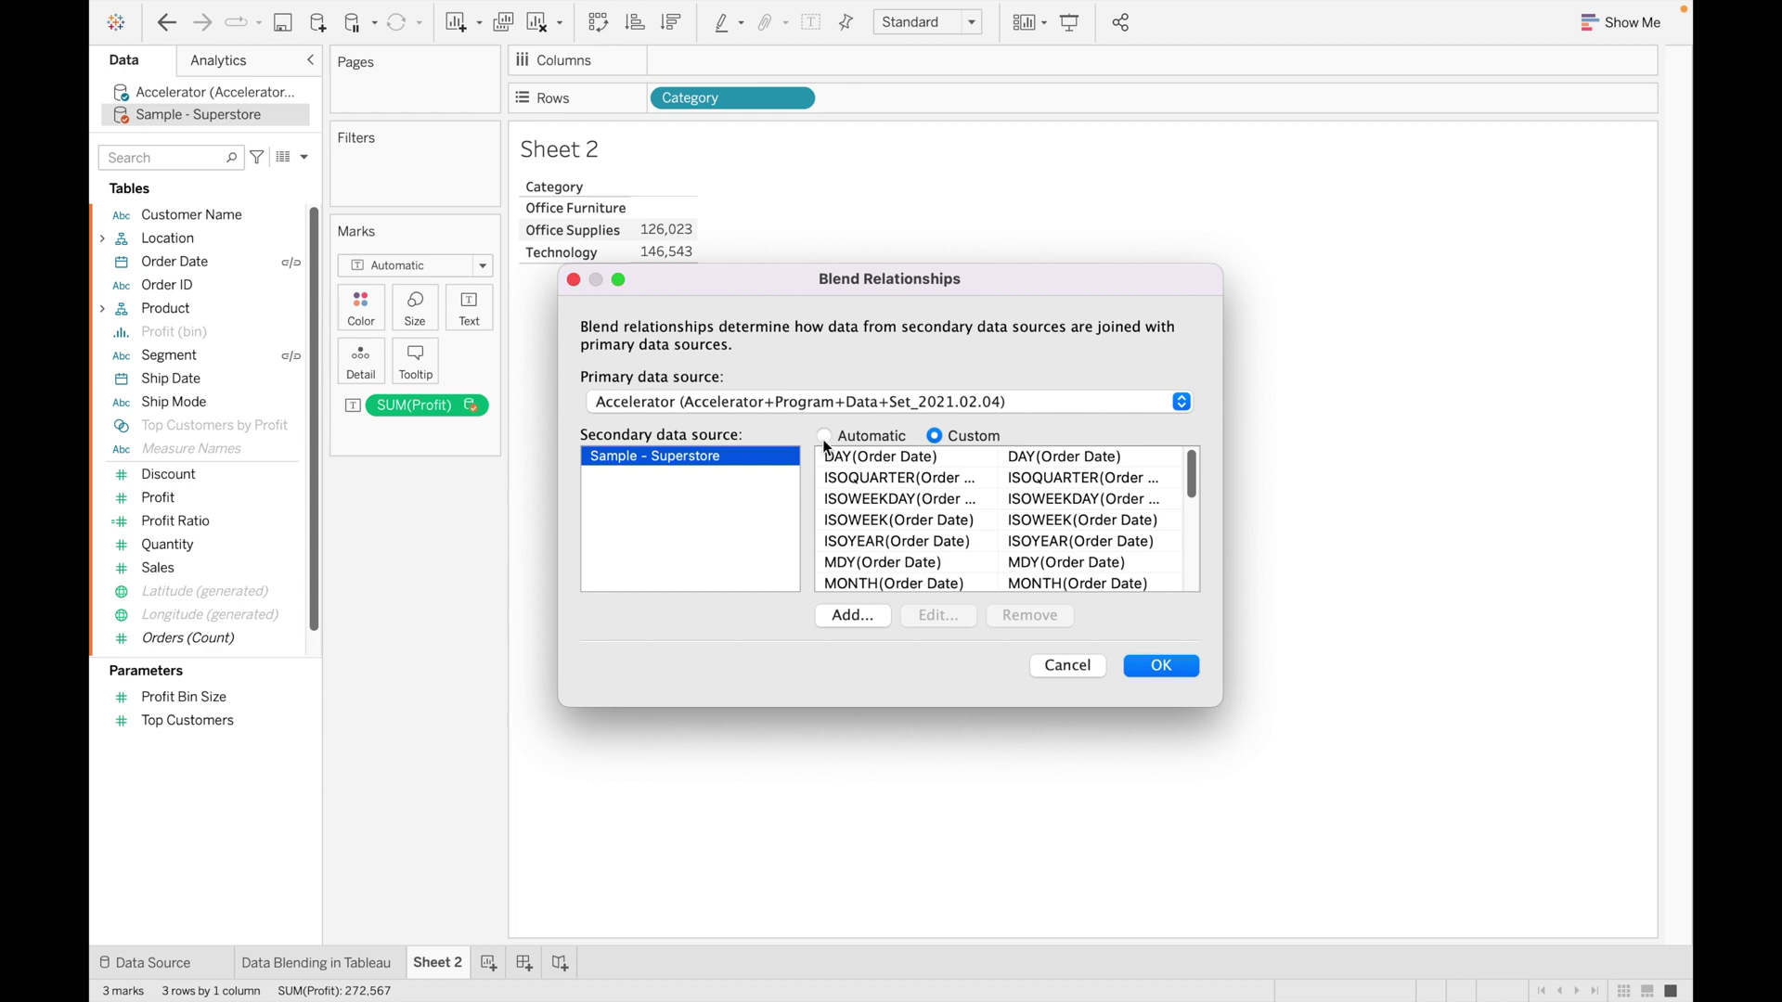
pyautogui.click(870, 442)
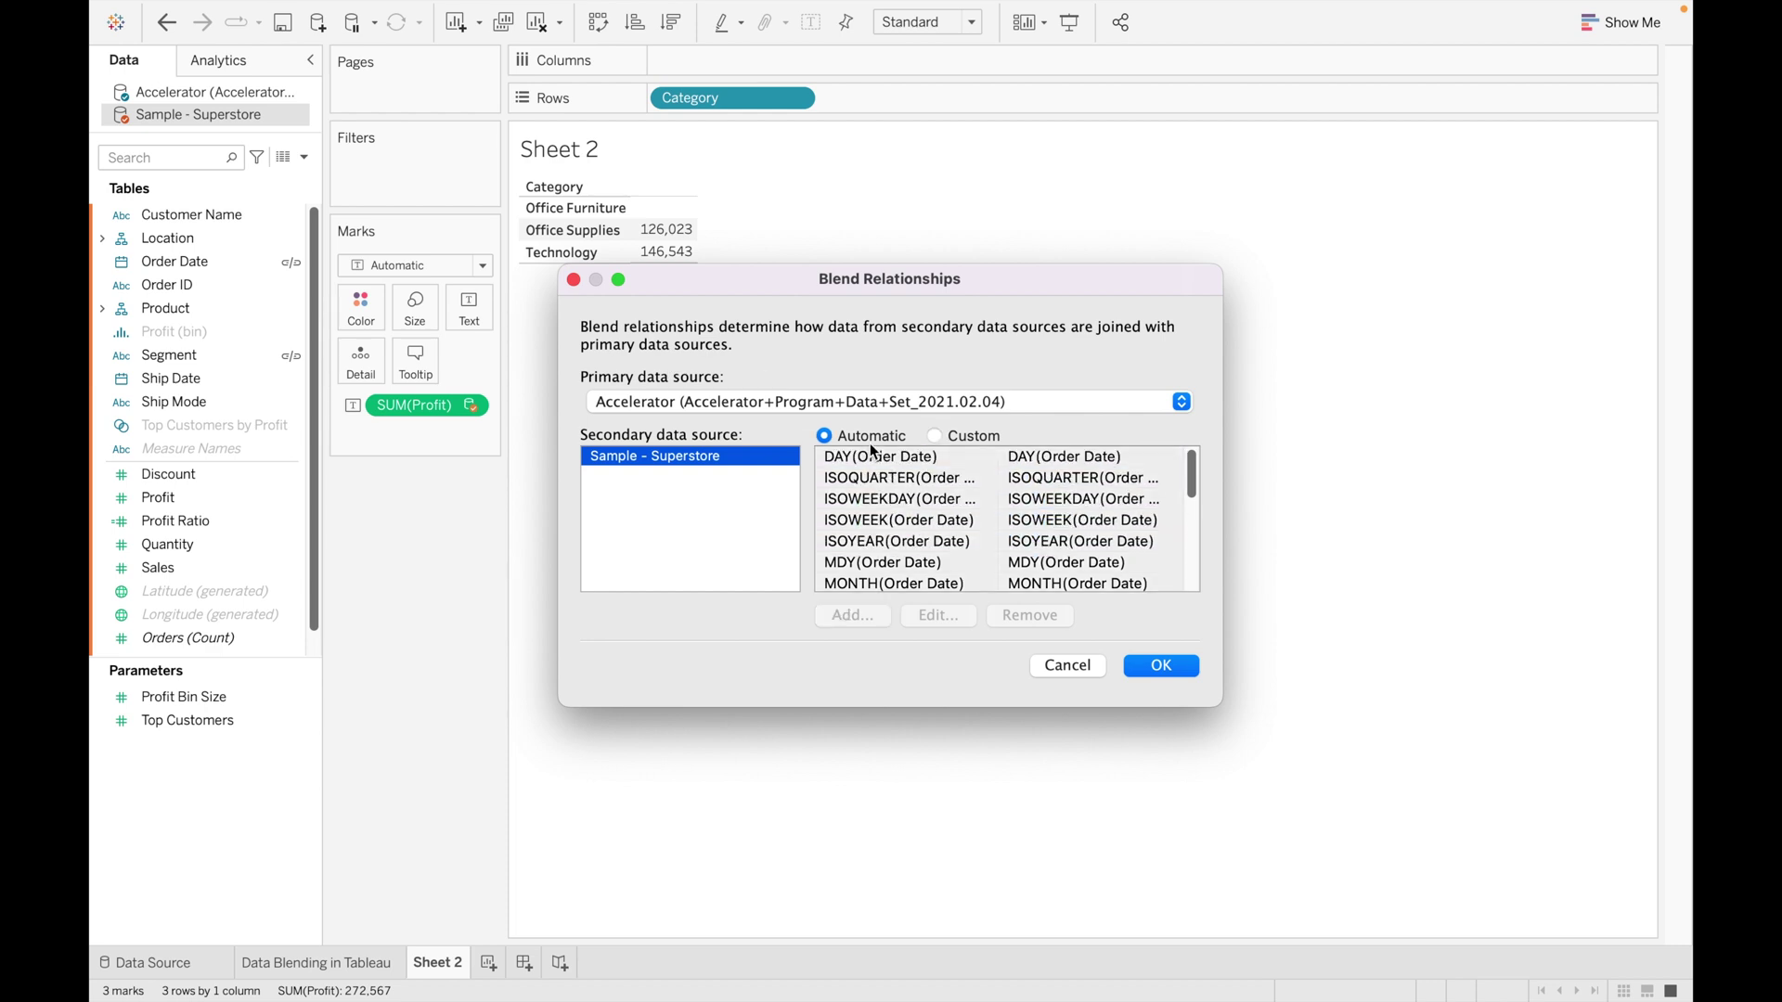
pyautogui.scroll(-10, 885, 544)
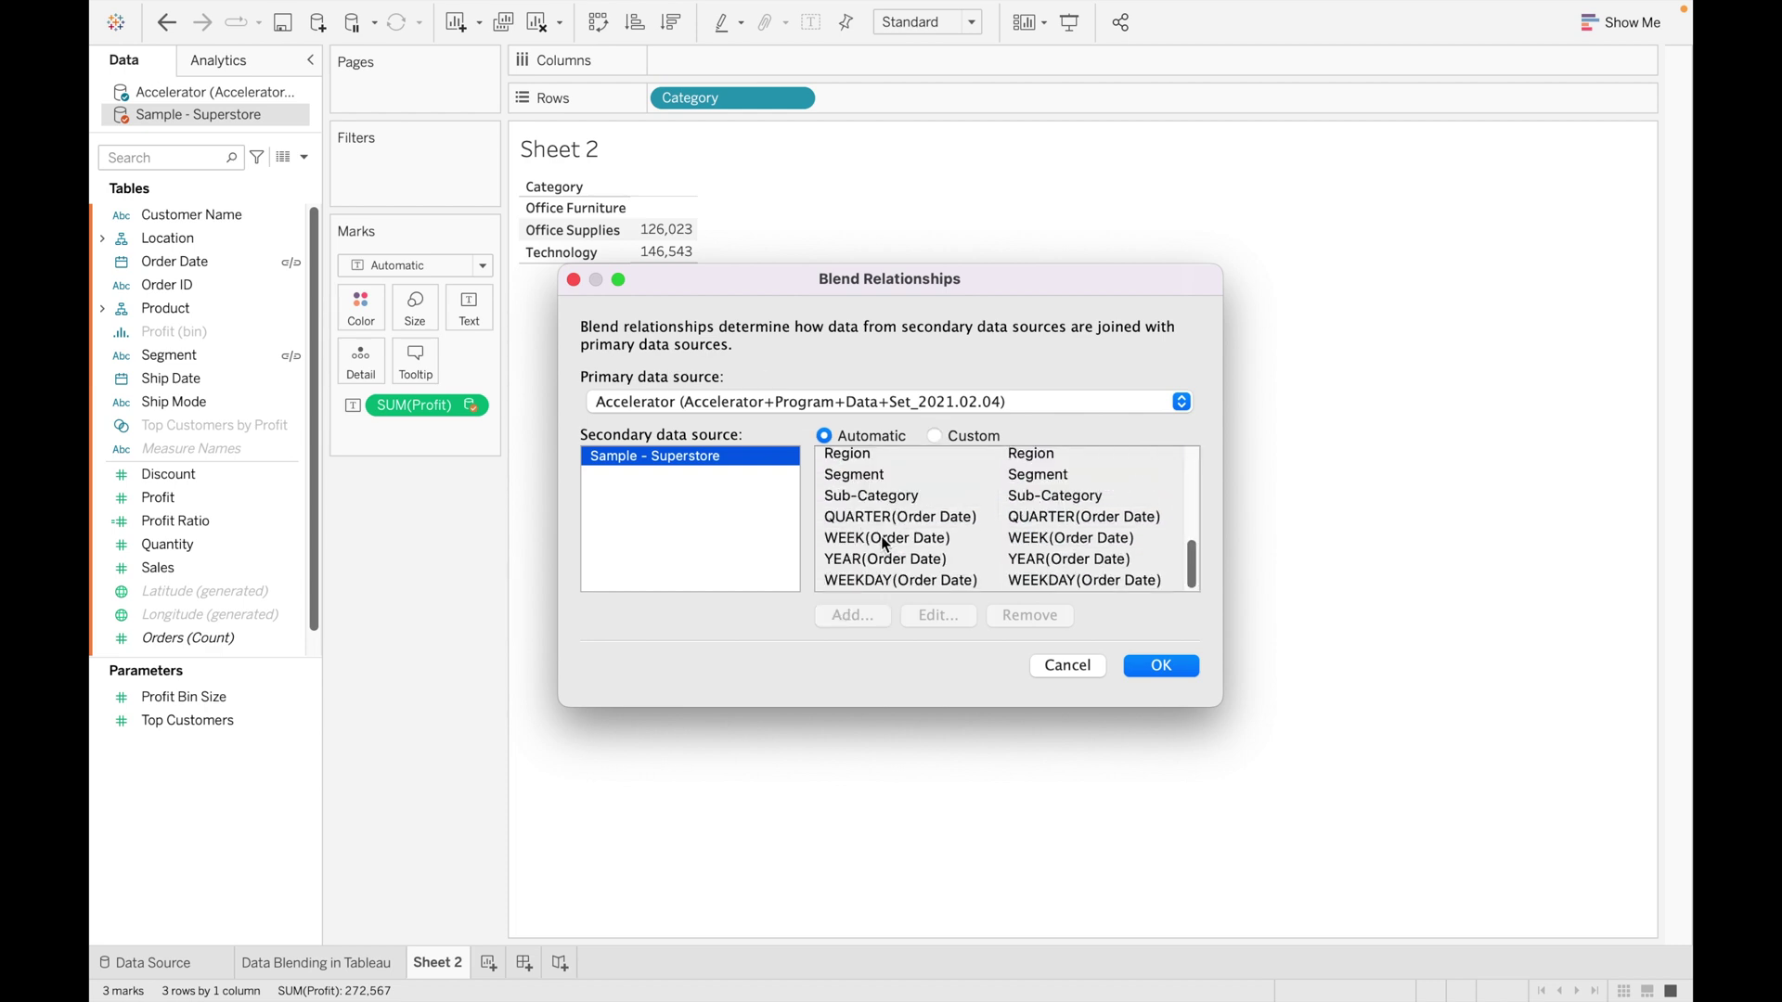
pyautogui.scroll(10, 884, 544)
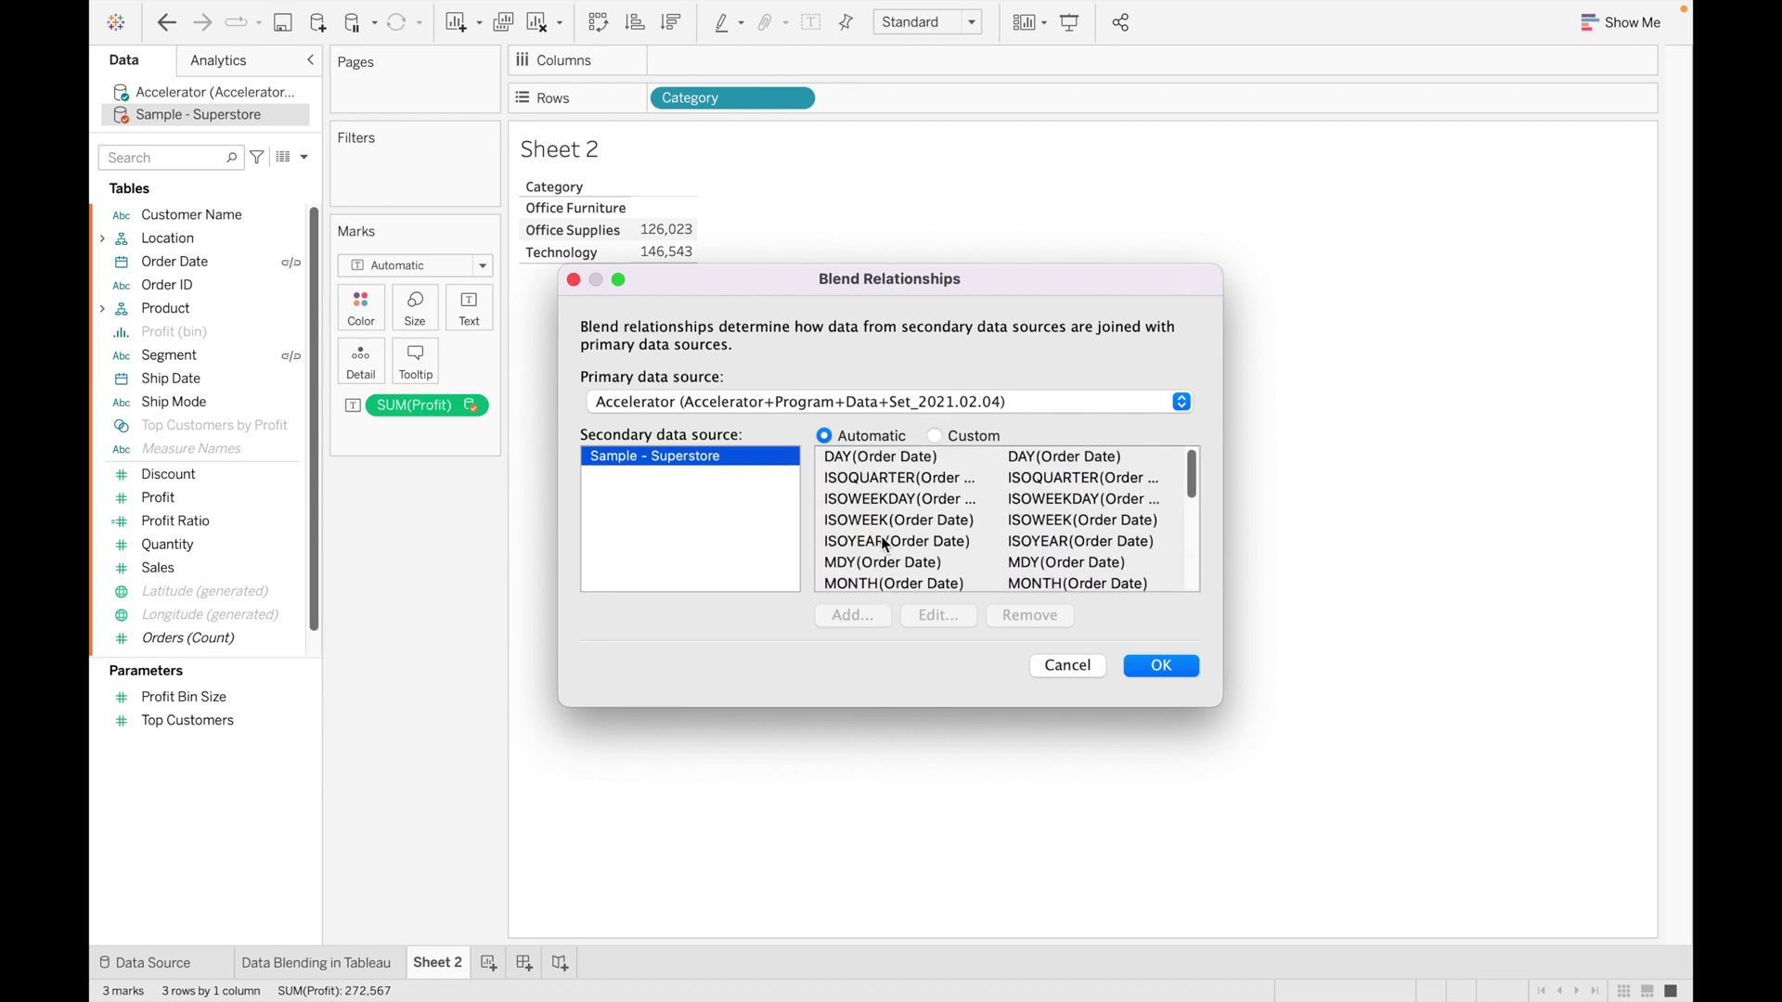
# Try a custom field mapping, cancel it, and confirm the blend on Automatic.
pyautogui.click(968, 435)
pyautogui.click(853, 616)
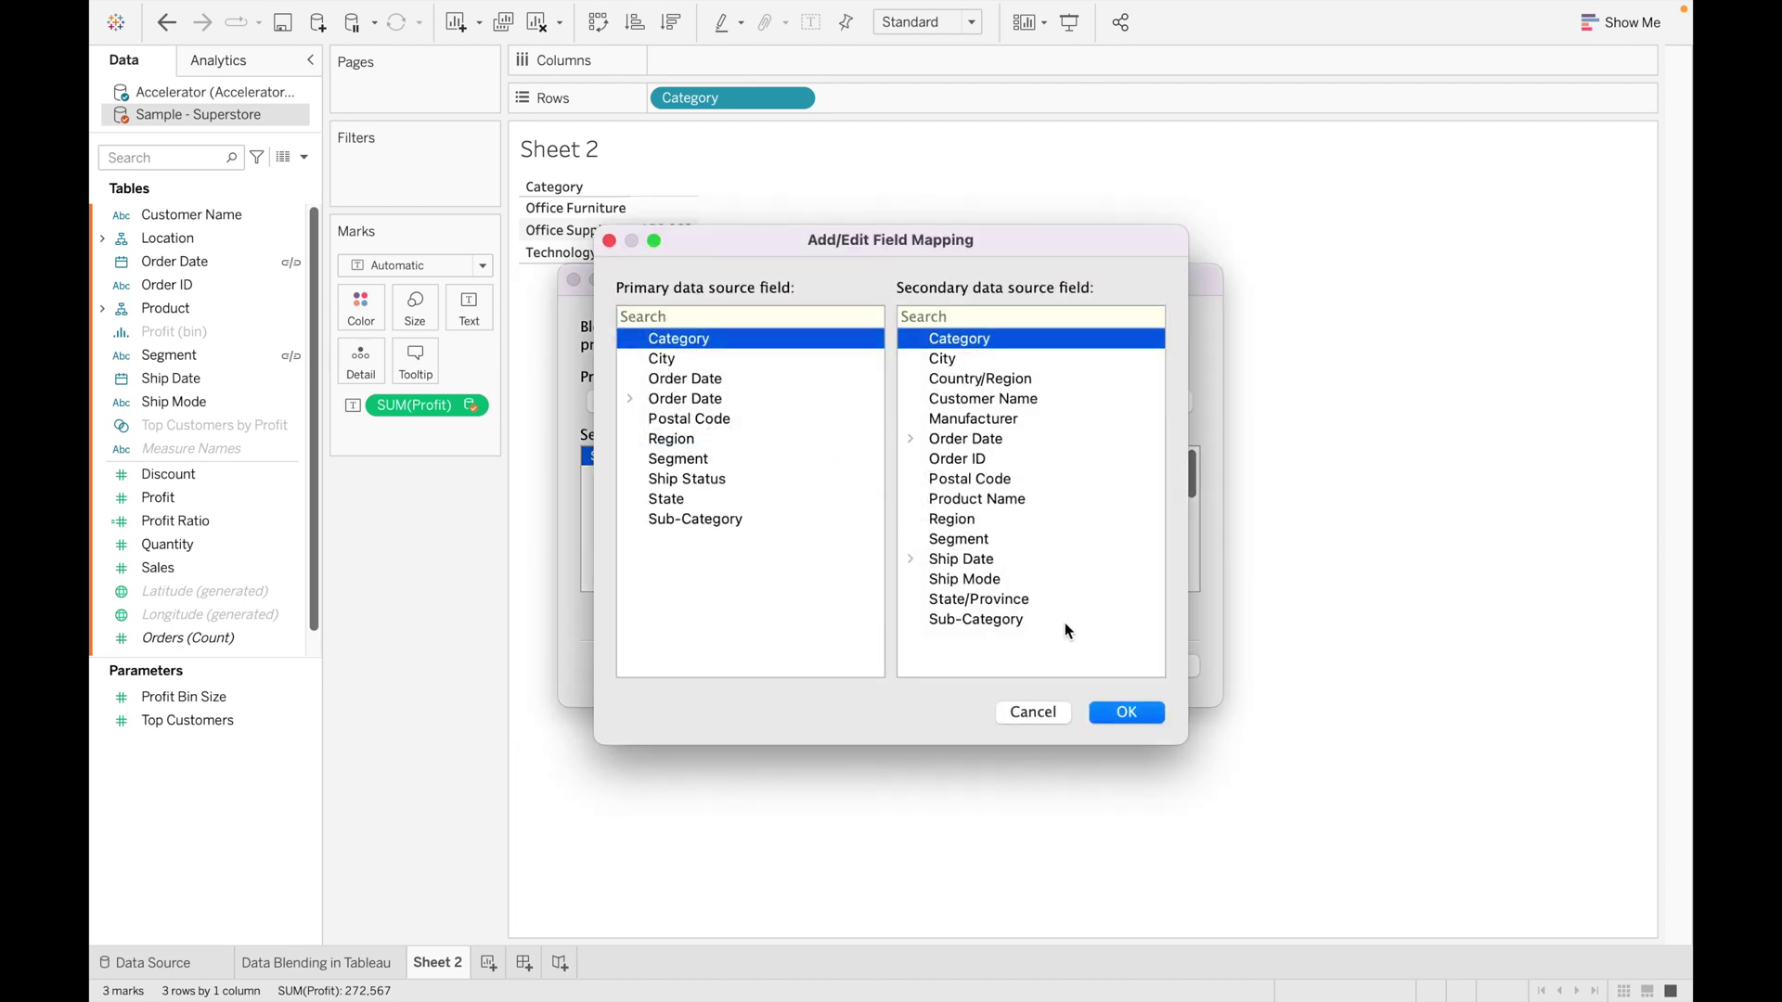
pyautogui.click(1060, 716)
pyautogui.click(914, 454)
pyautogui.click(824, 436)
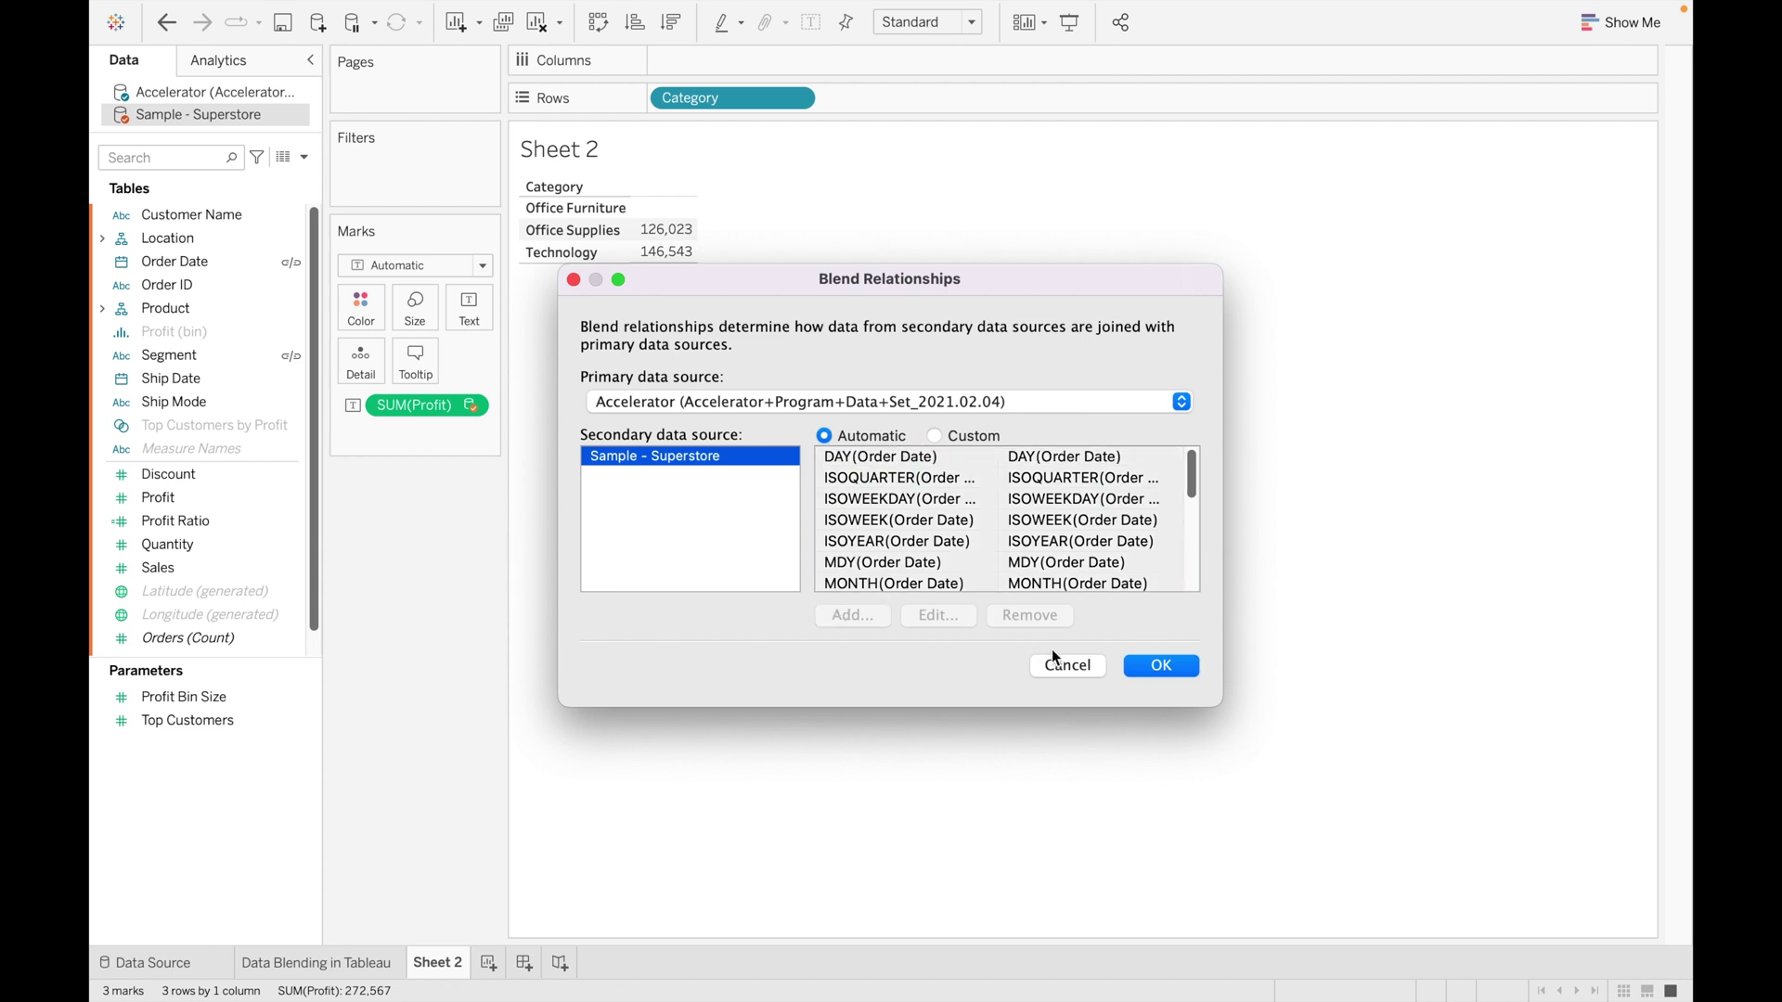
pyautogui.click(1159, 669)
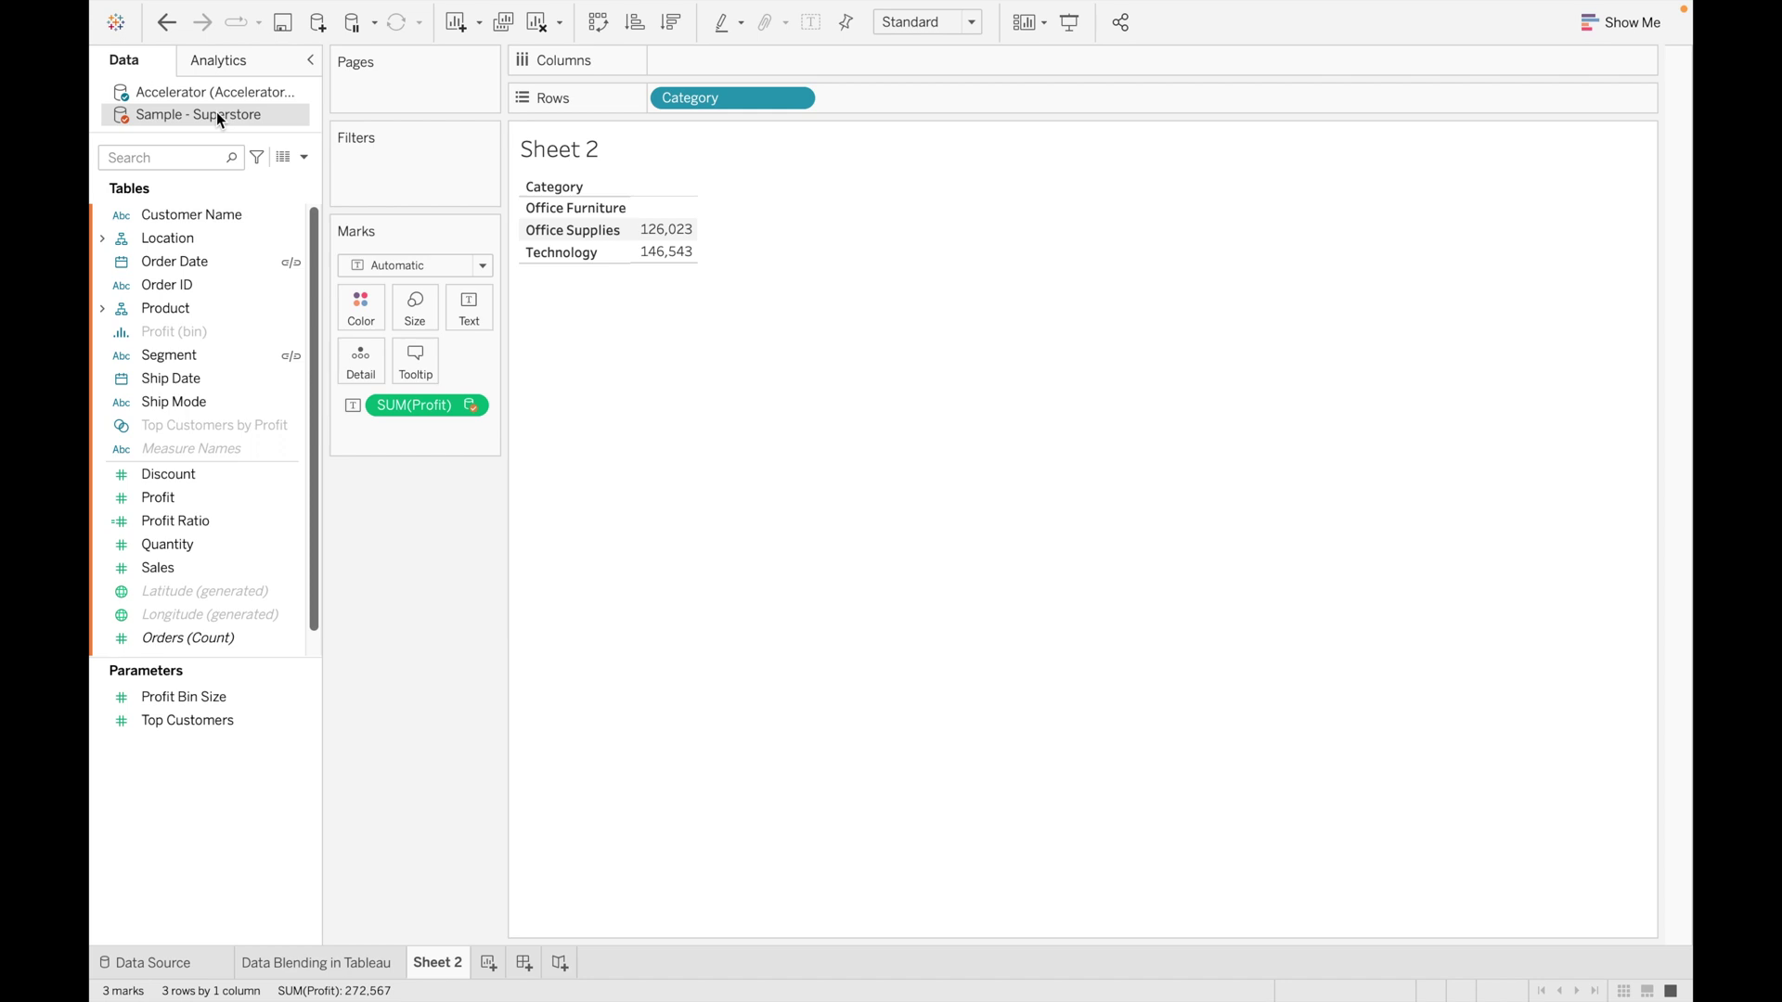
# Create Sheet 3 listing Superstore's Sub-Category values as table rows.
pyautogui.click(103, 312)
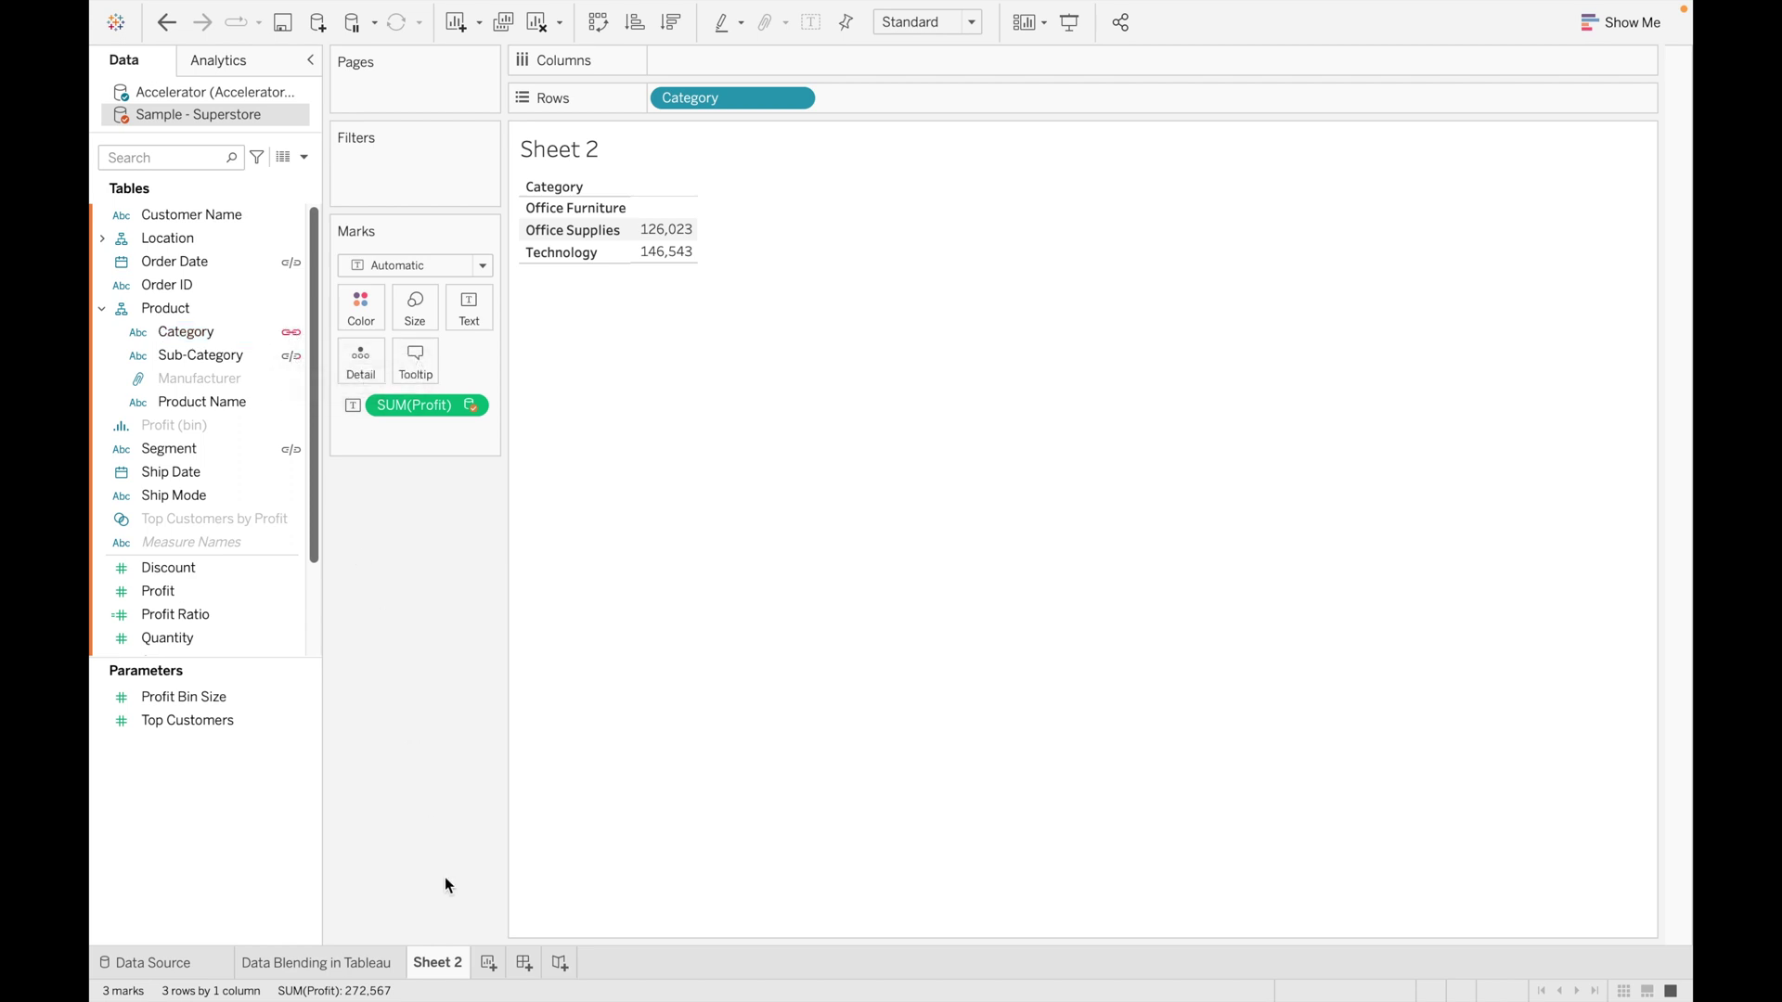
pyautogui.click(489, 964)
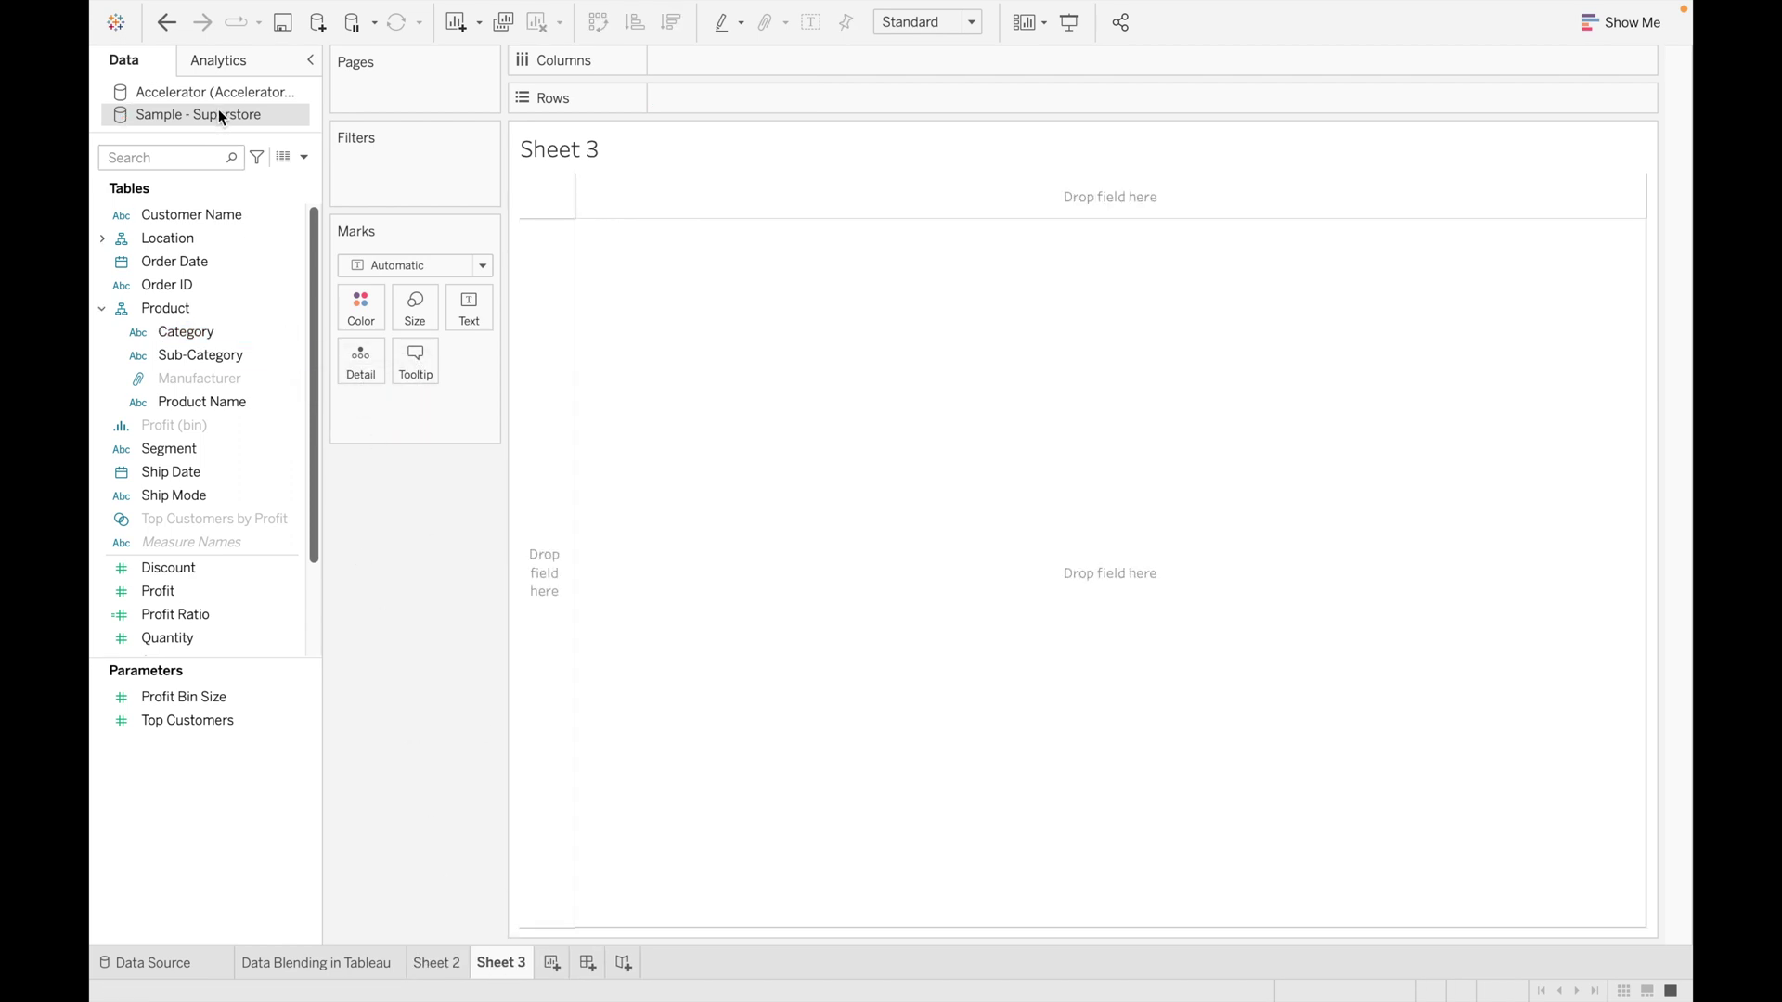
pyautogui.click(194, 445)
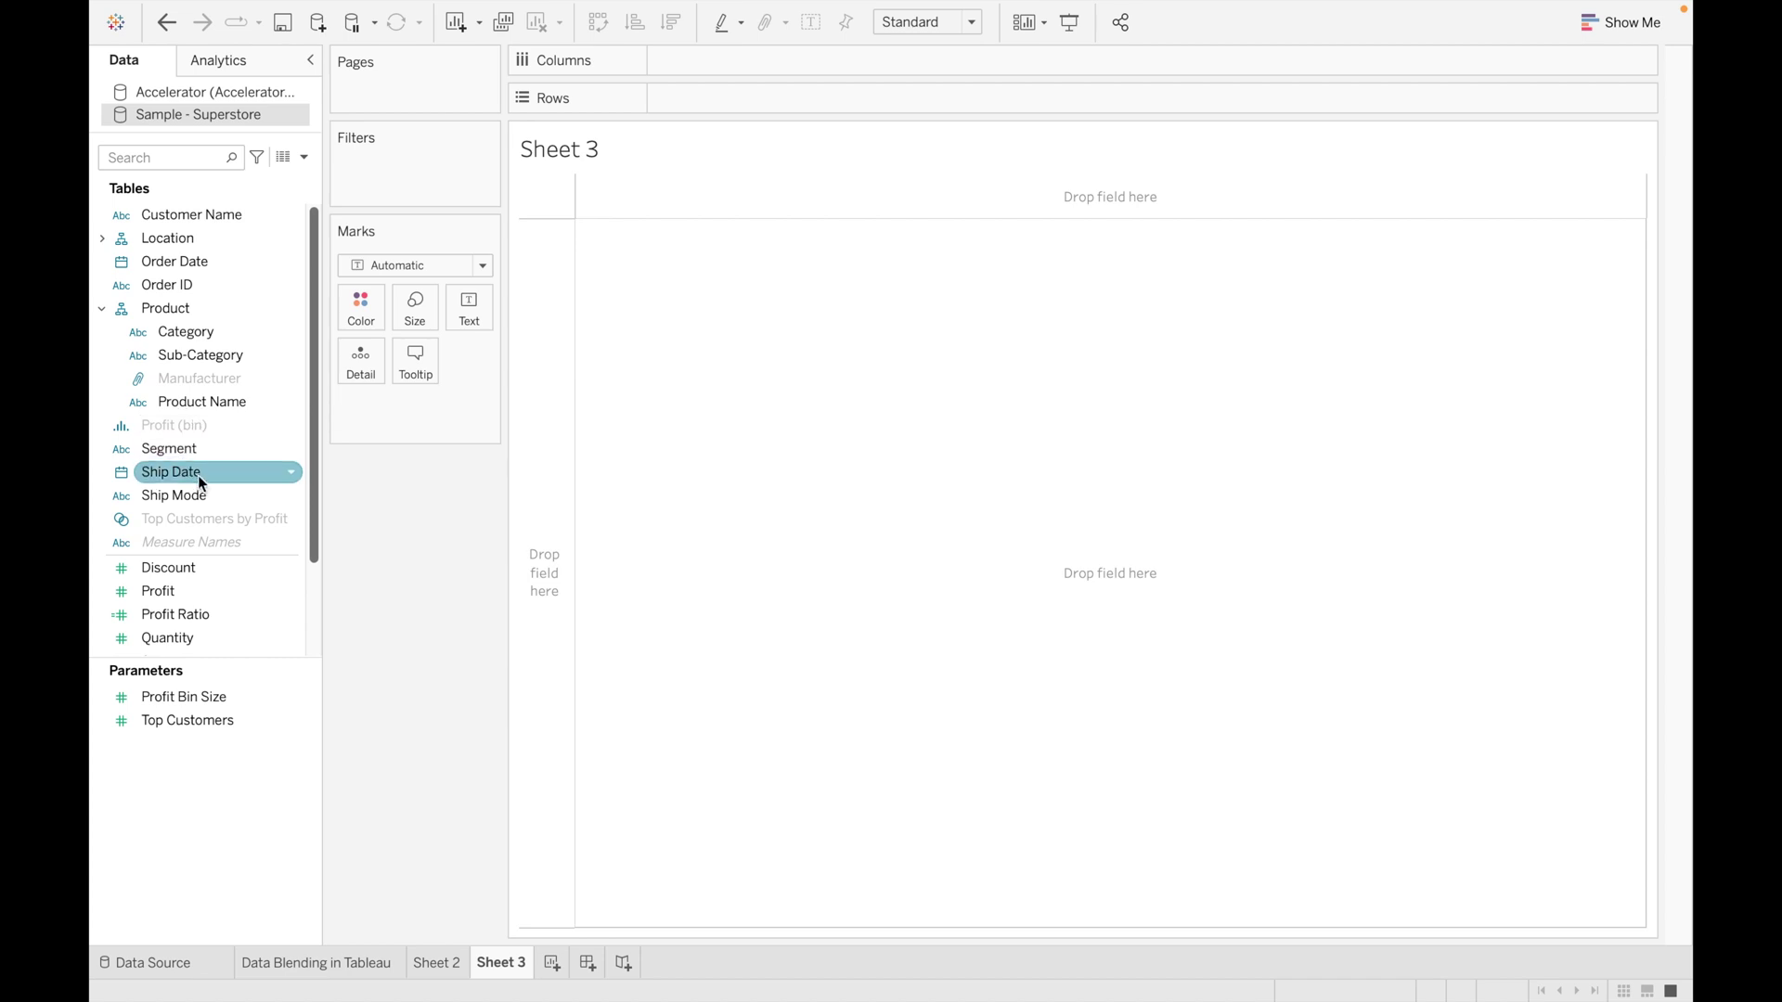
pyautogui.doubleClick(202, 356)
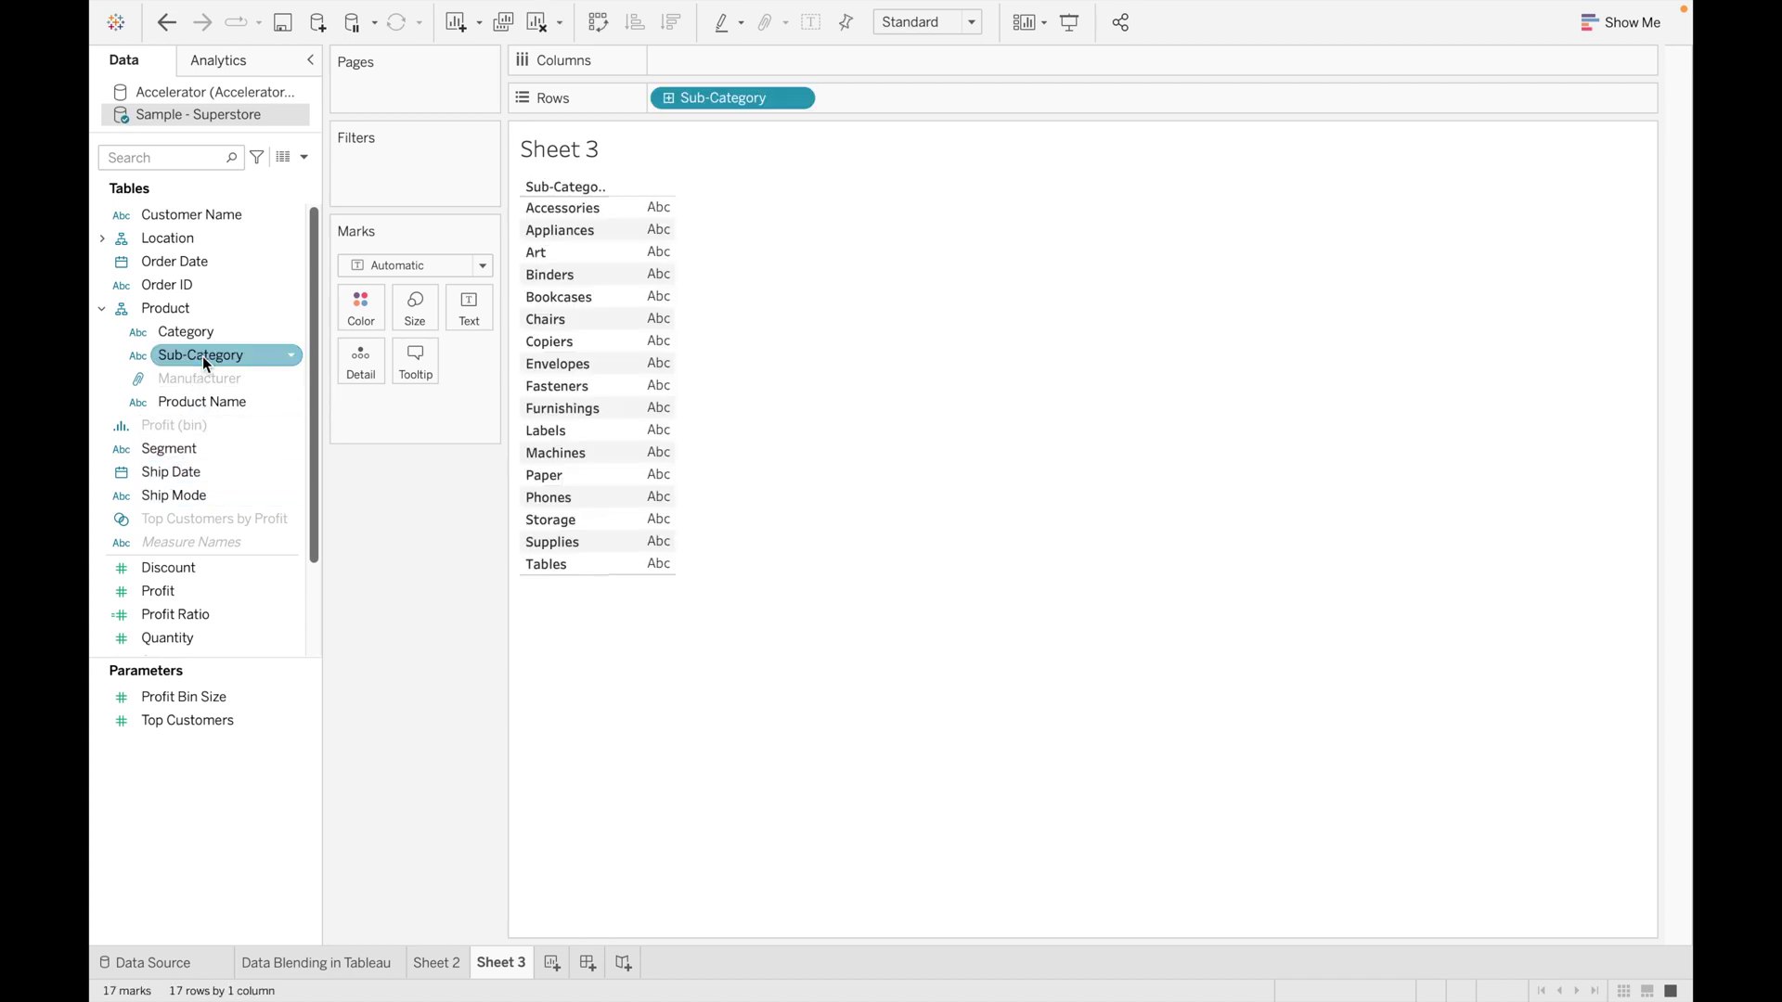
# Toggle Accelerator's Sub-Category link off and back on, then return to Superstore fields.
pyautogui.click(222, 90)
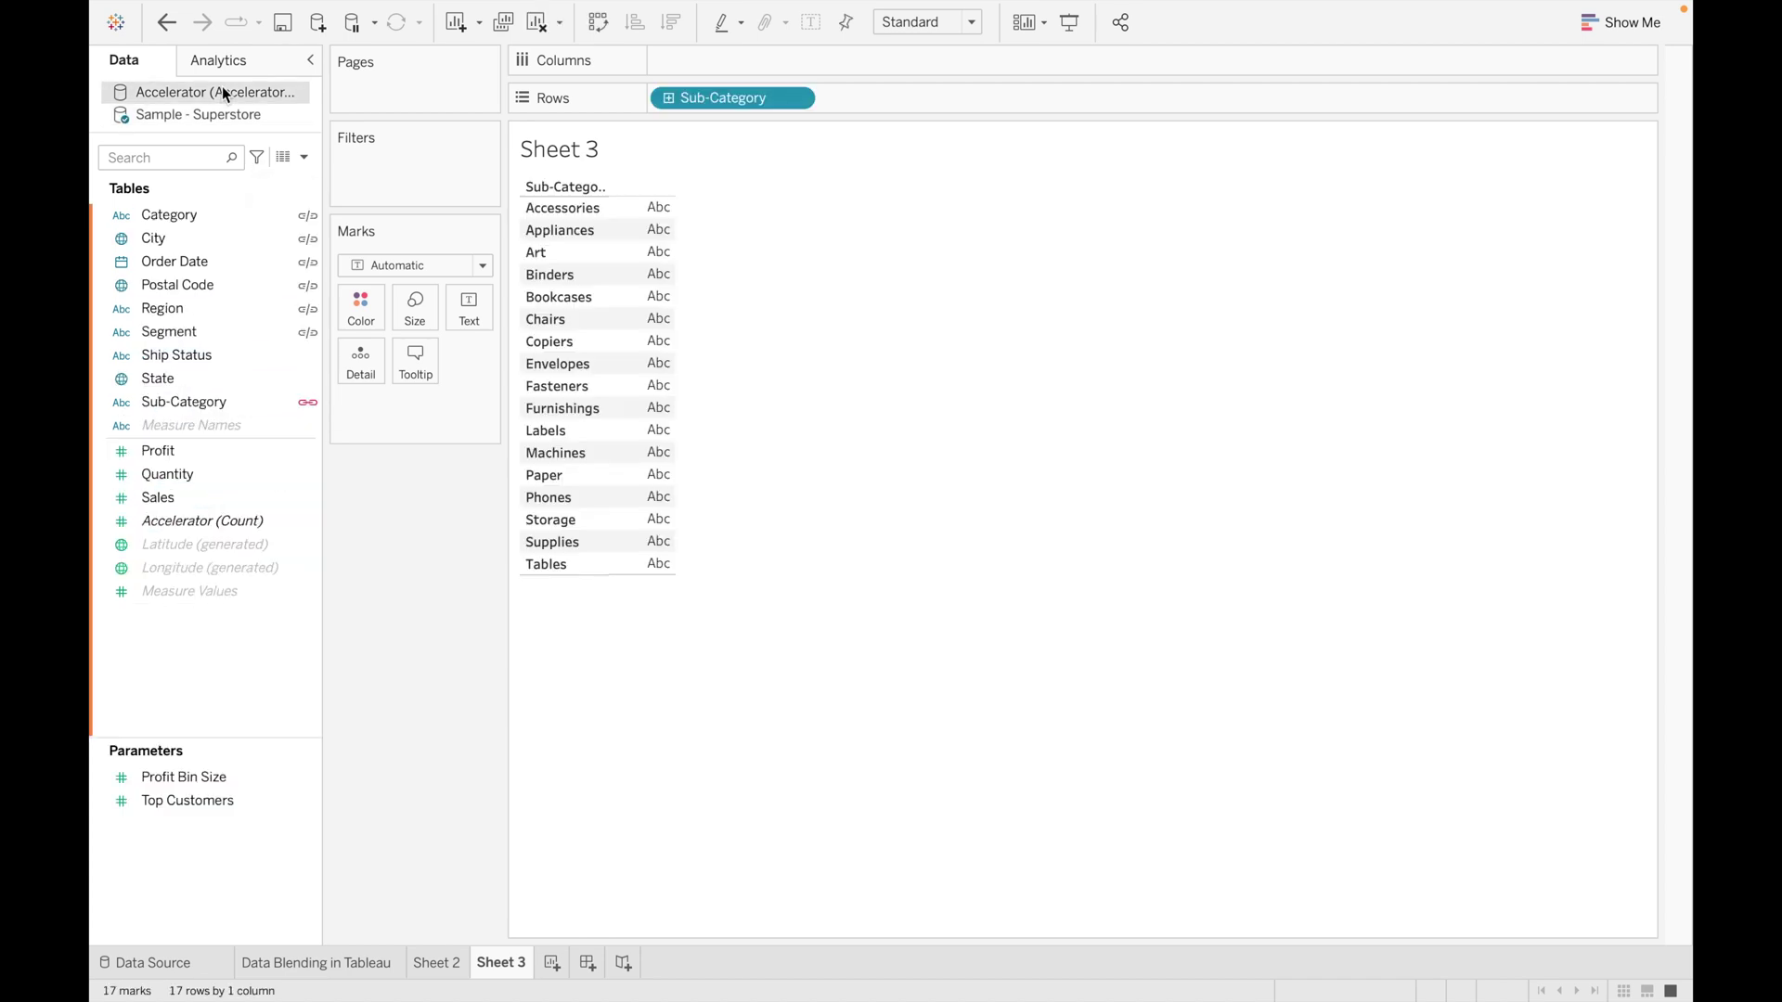
pyautogui.click(310, 404)
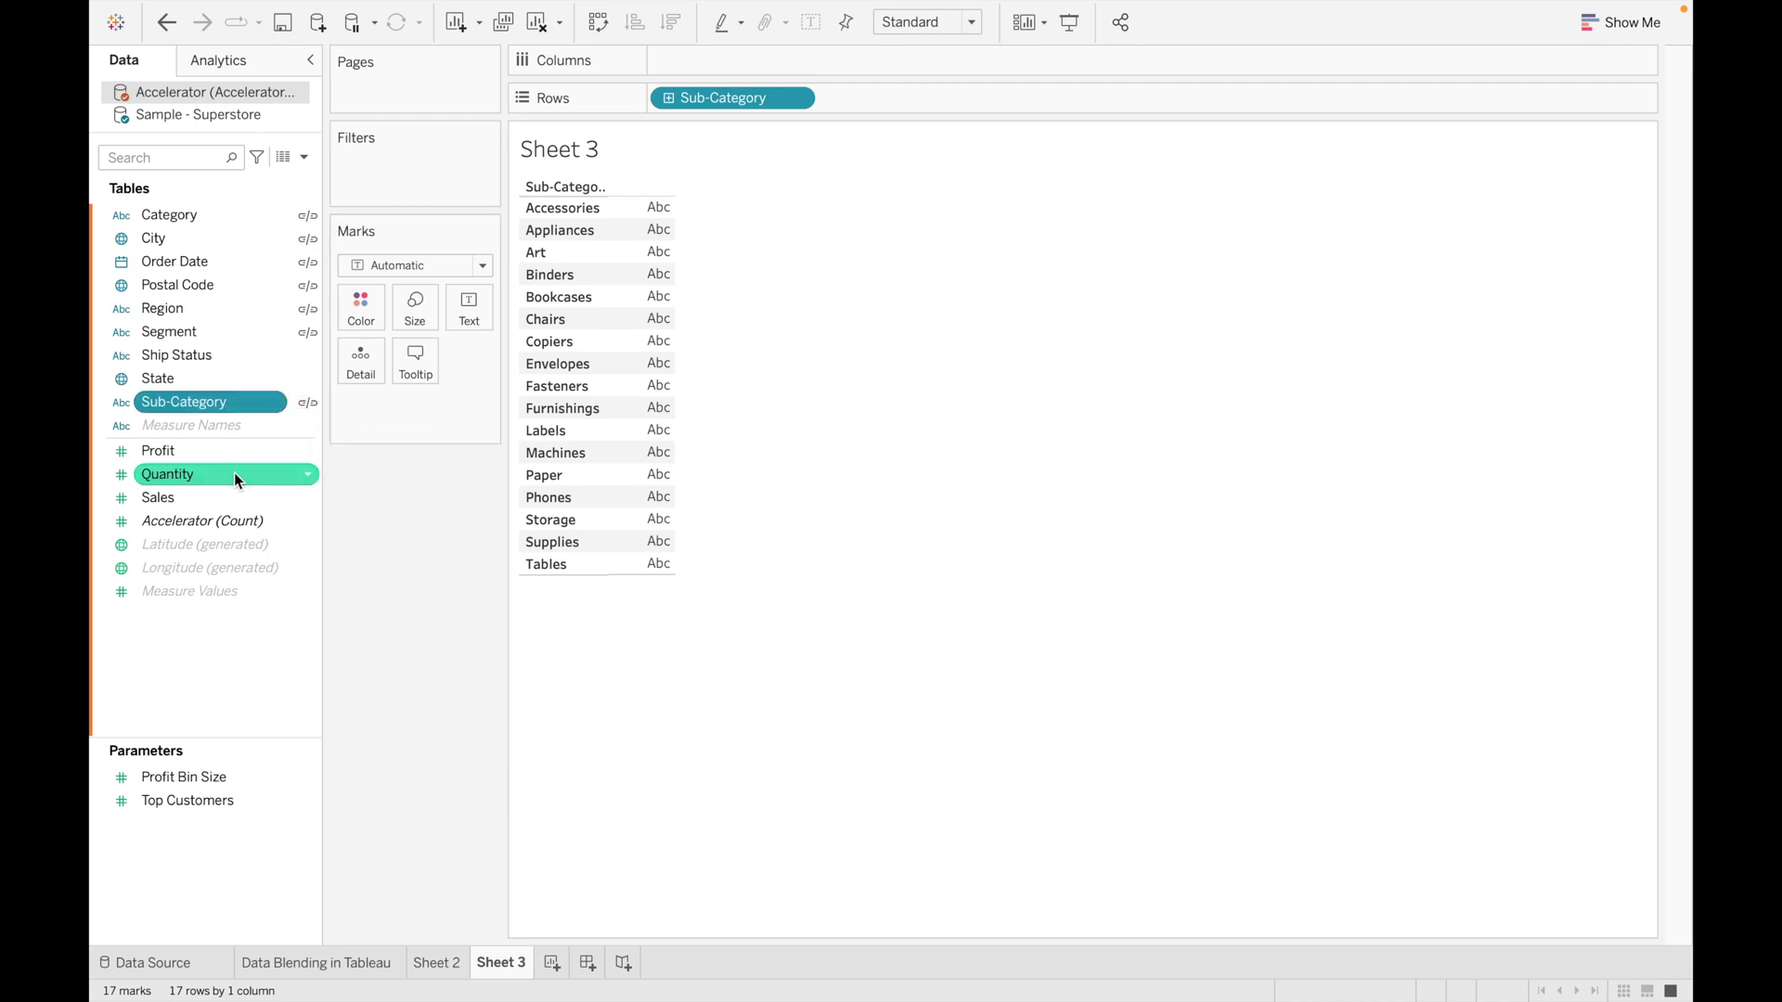
pyautogui.click(308, 402)
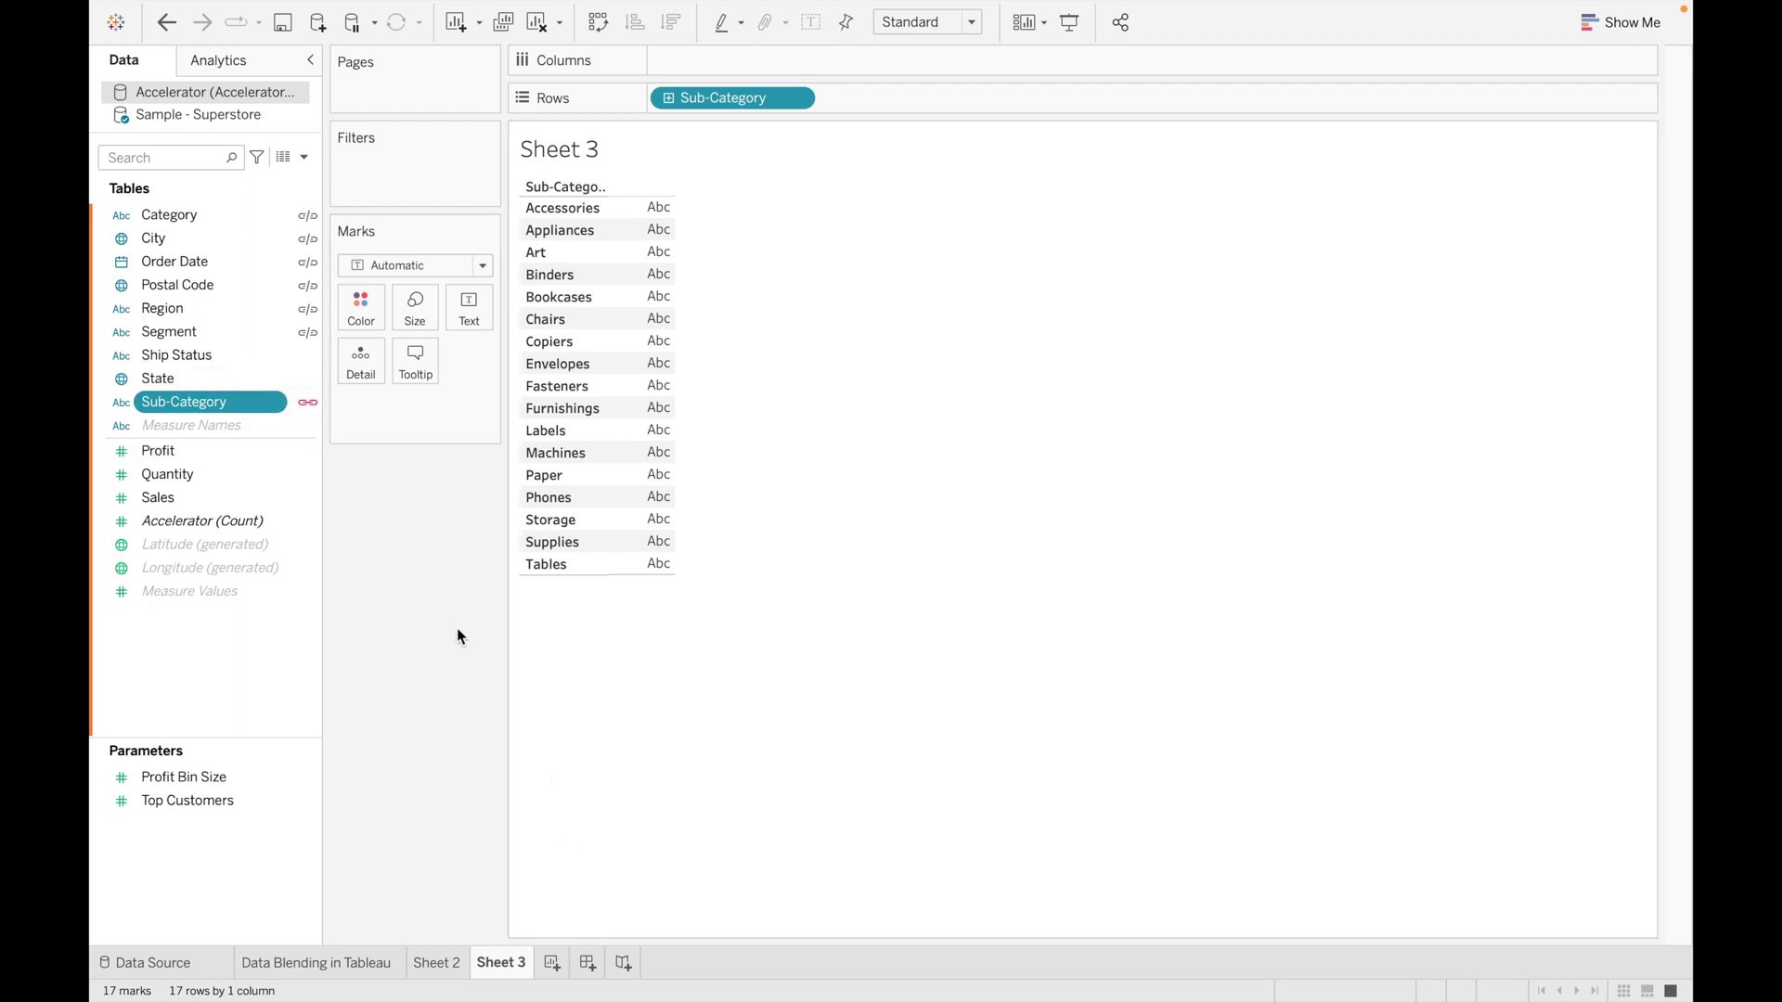
pyautogui.click(199, 114)
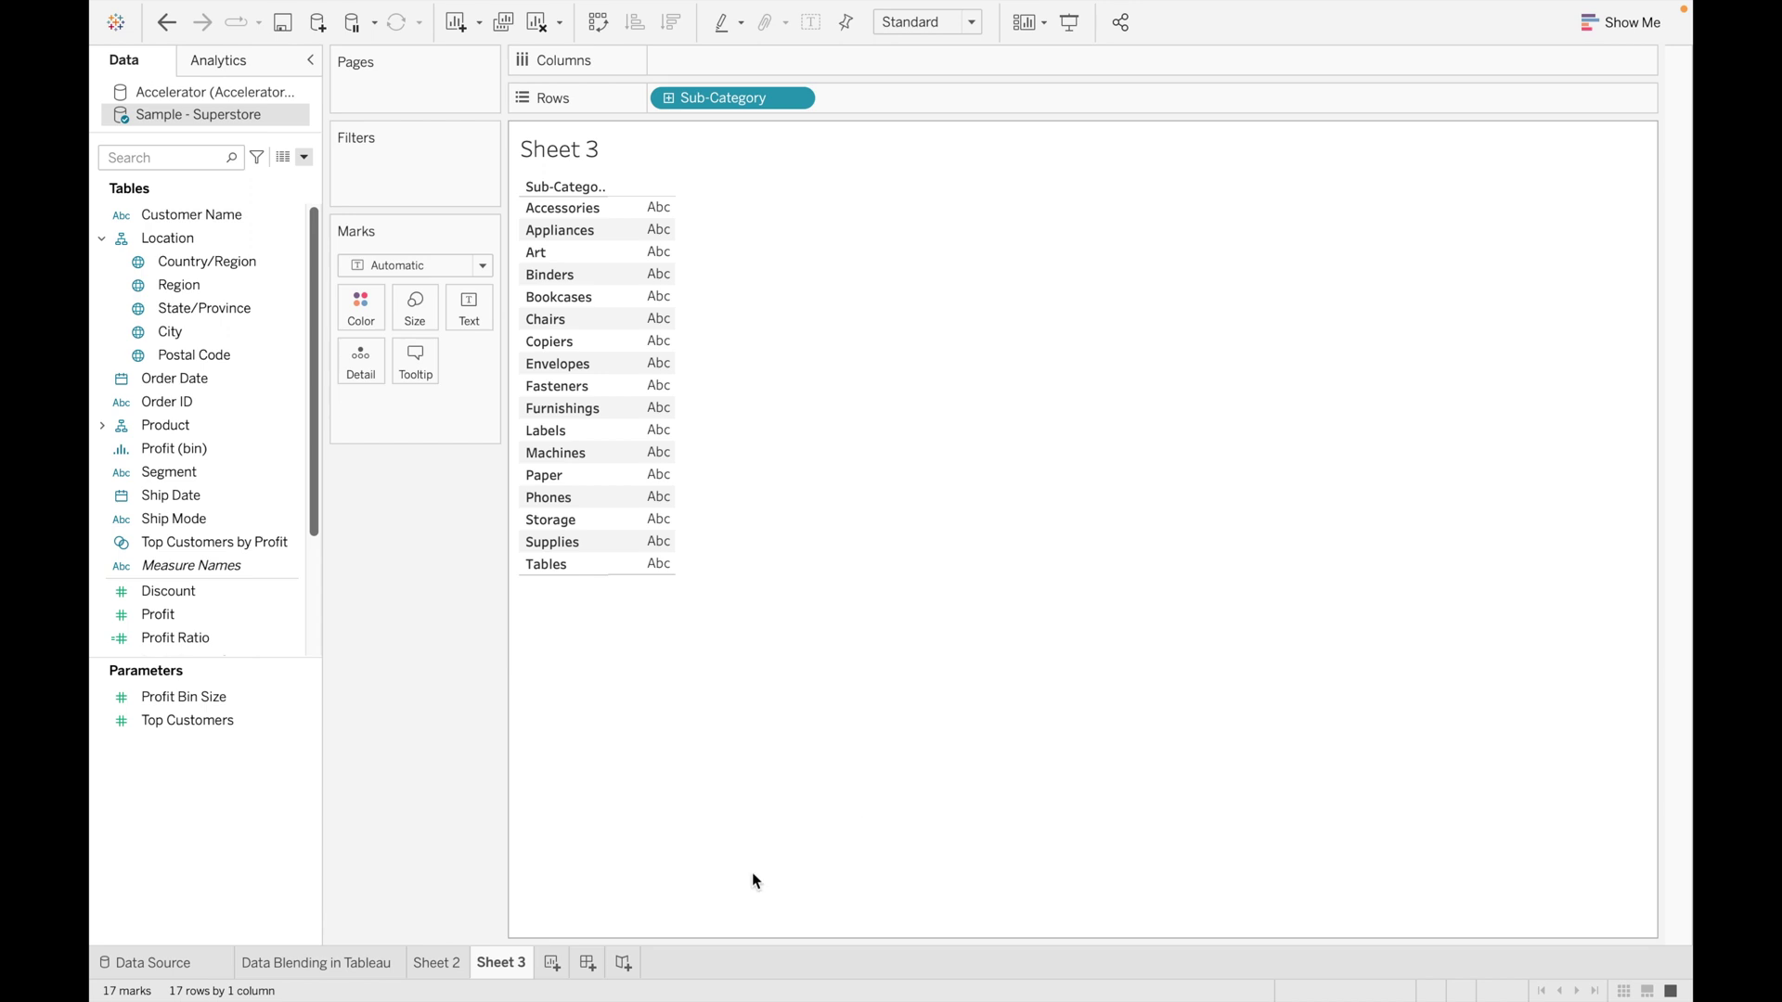
# On new Sheet 4, start an Accelerator calculated field named Profit Ratio.
pyautogui.click(556, 964)
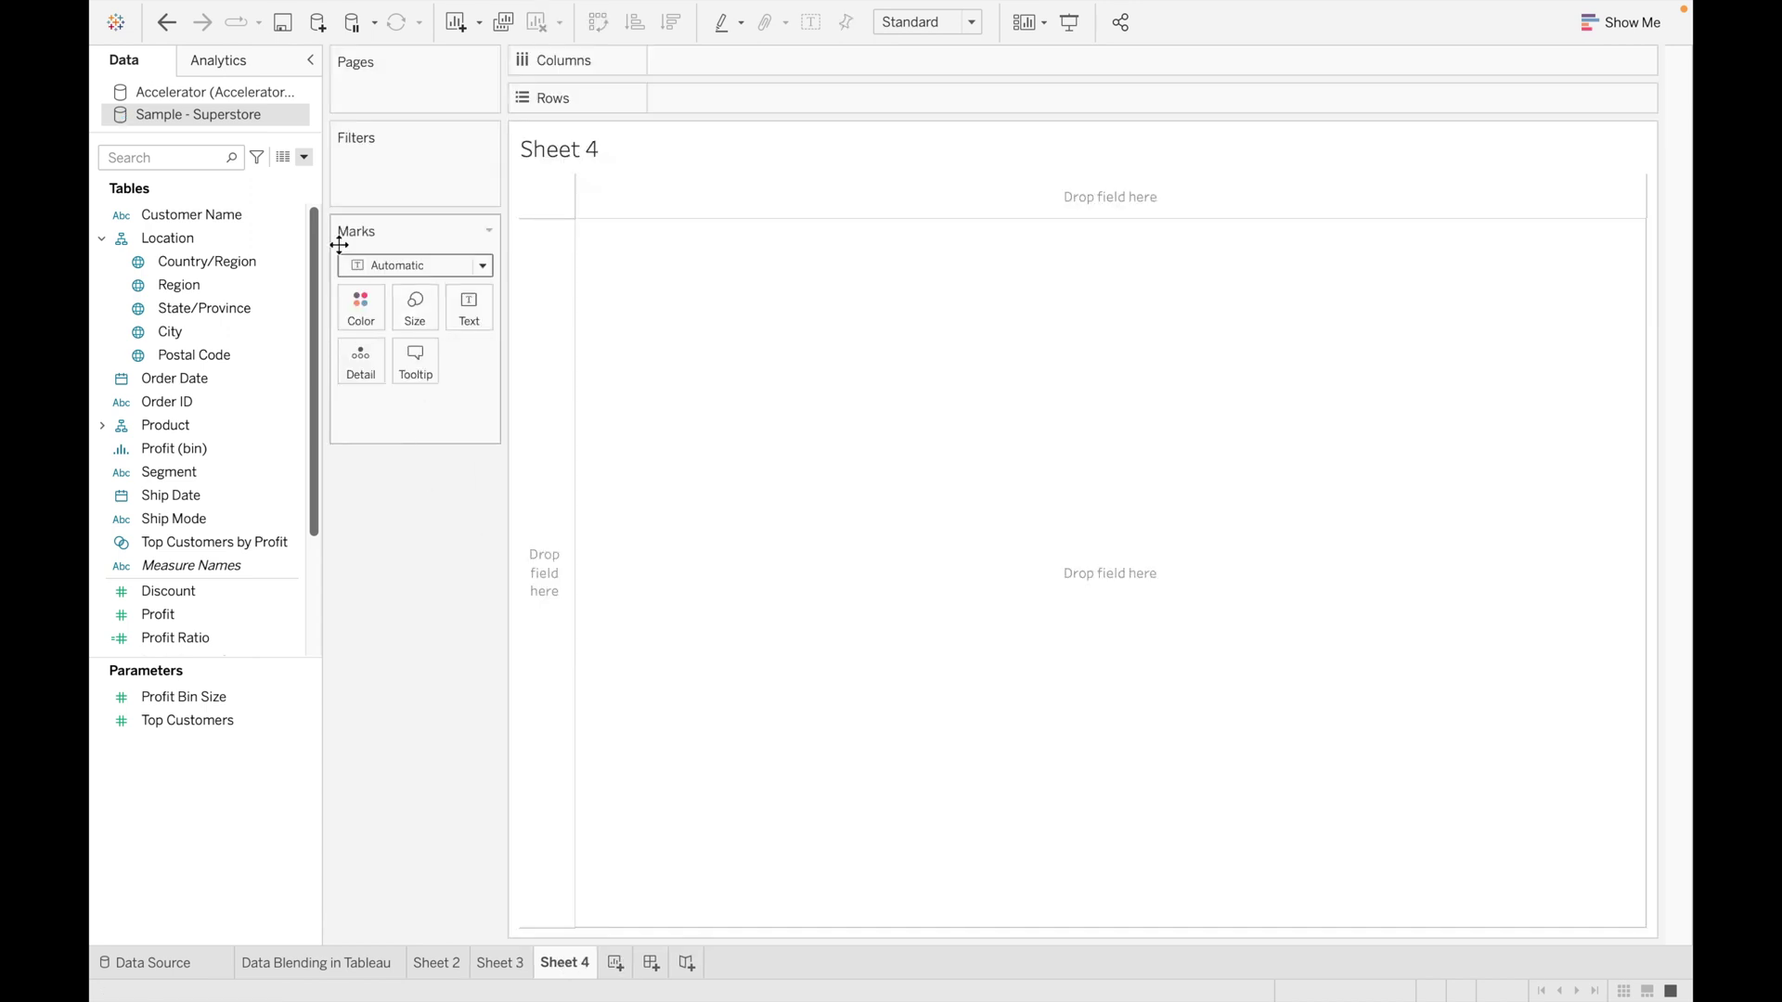
pyautogui.click(279, 94)
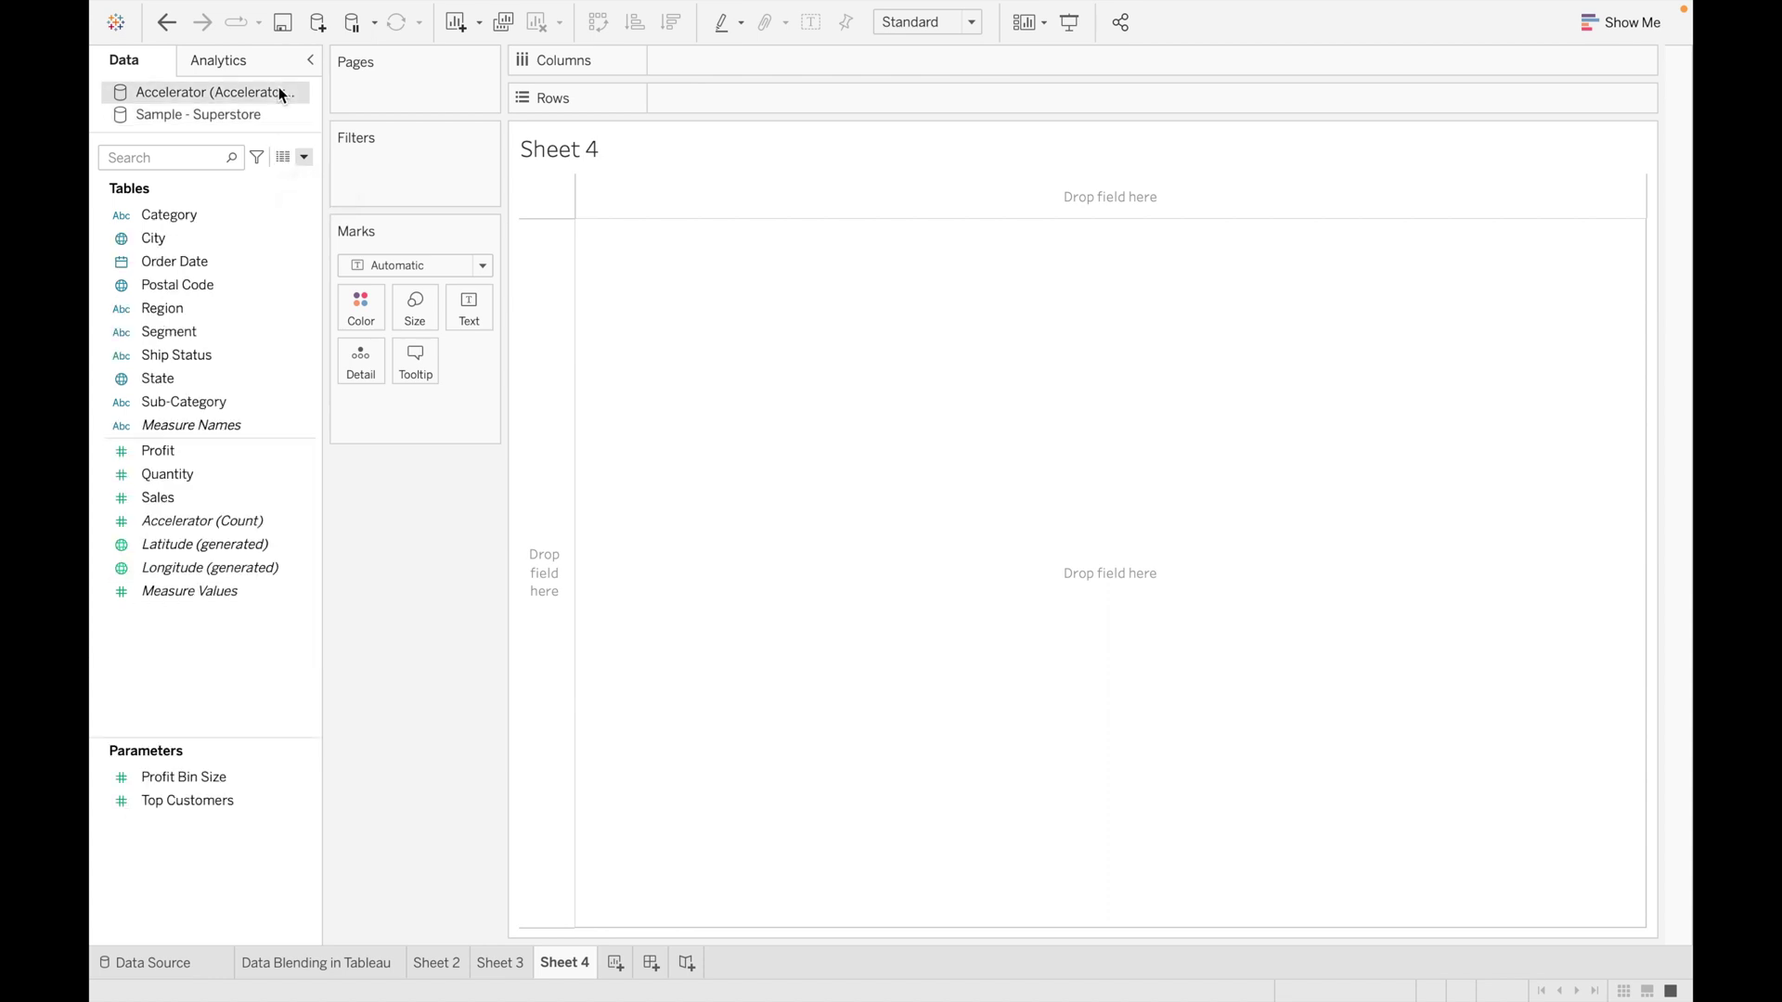
pyautogui.click(303, 158)
pyautogui.click(276, 177)
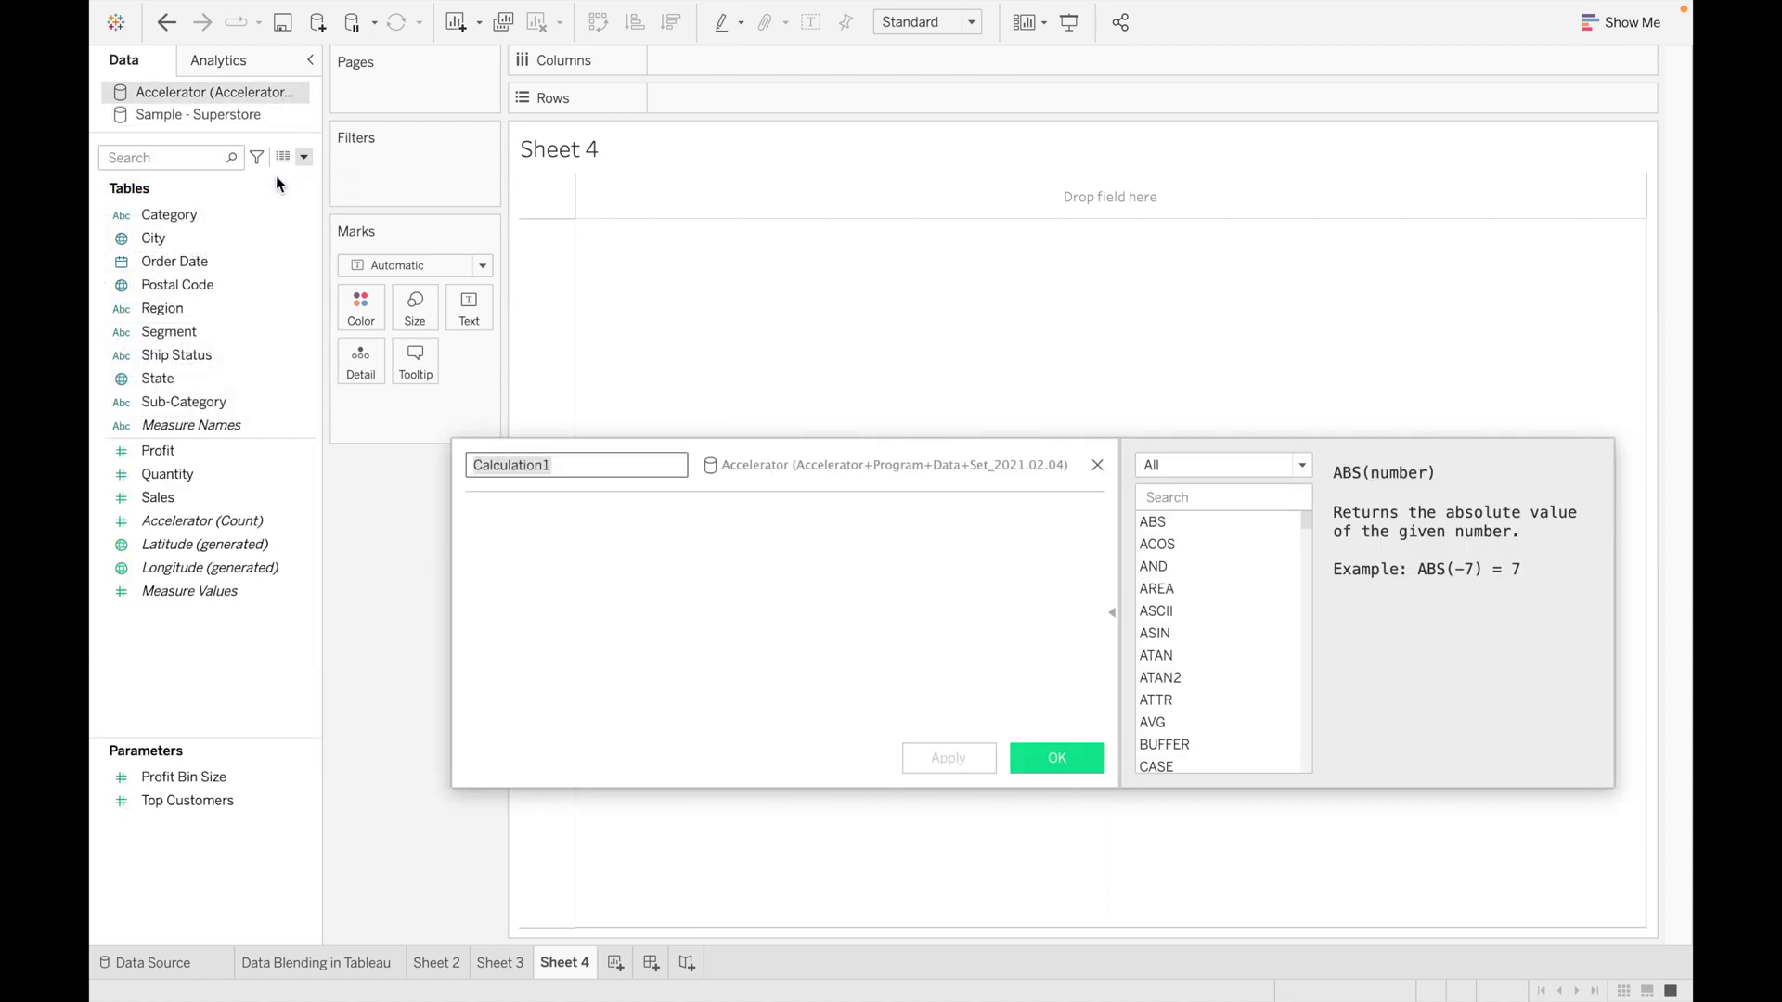
pyautogui.doubleClick(576, 462)
pyautogui.press('BackSpace')
pyautogui.write('Prof')
pyautogui.write('it ')
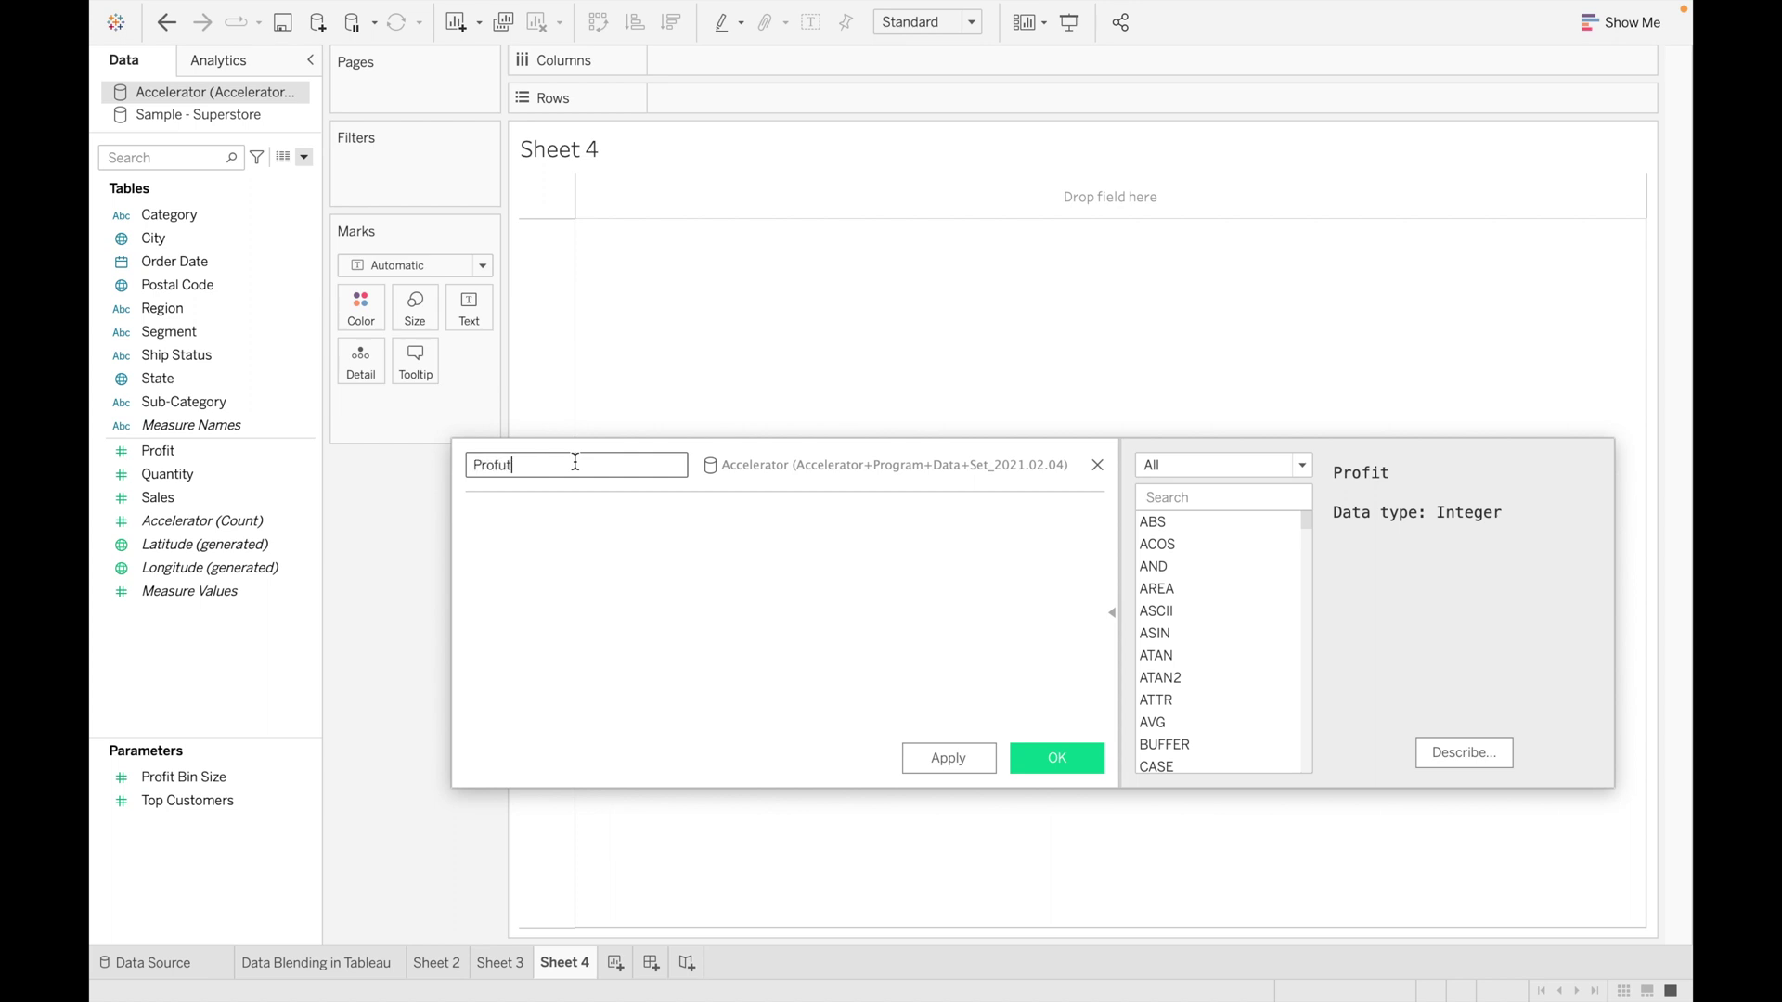
pyautogui.write('Ratio')
# Enter the formula SUM([Profit])/SUM([Sample - Superstore].[Sales]) and save the calculation.
pyautogui.click(517, 517)
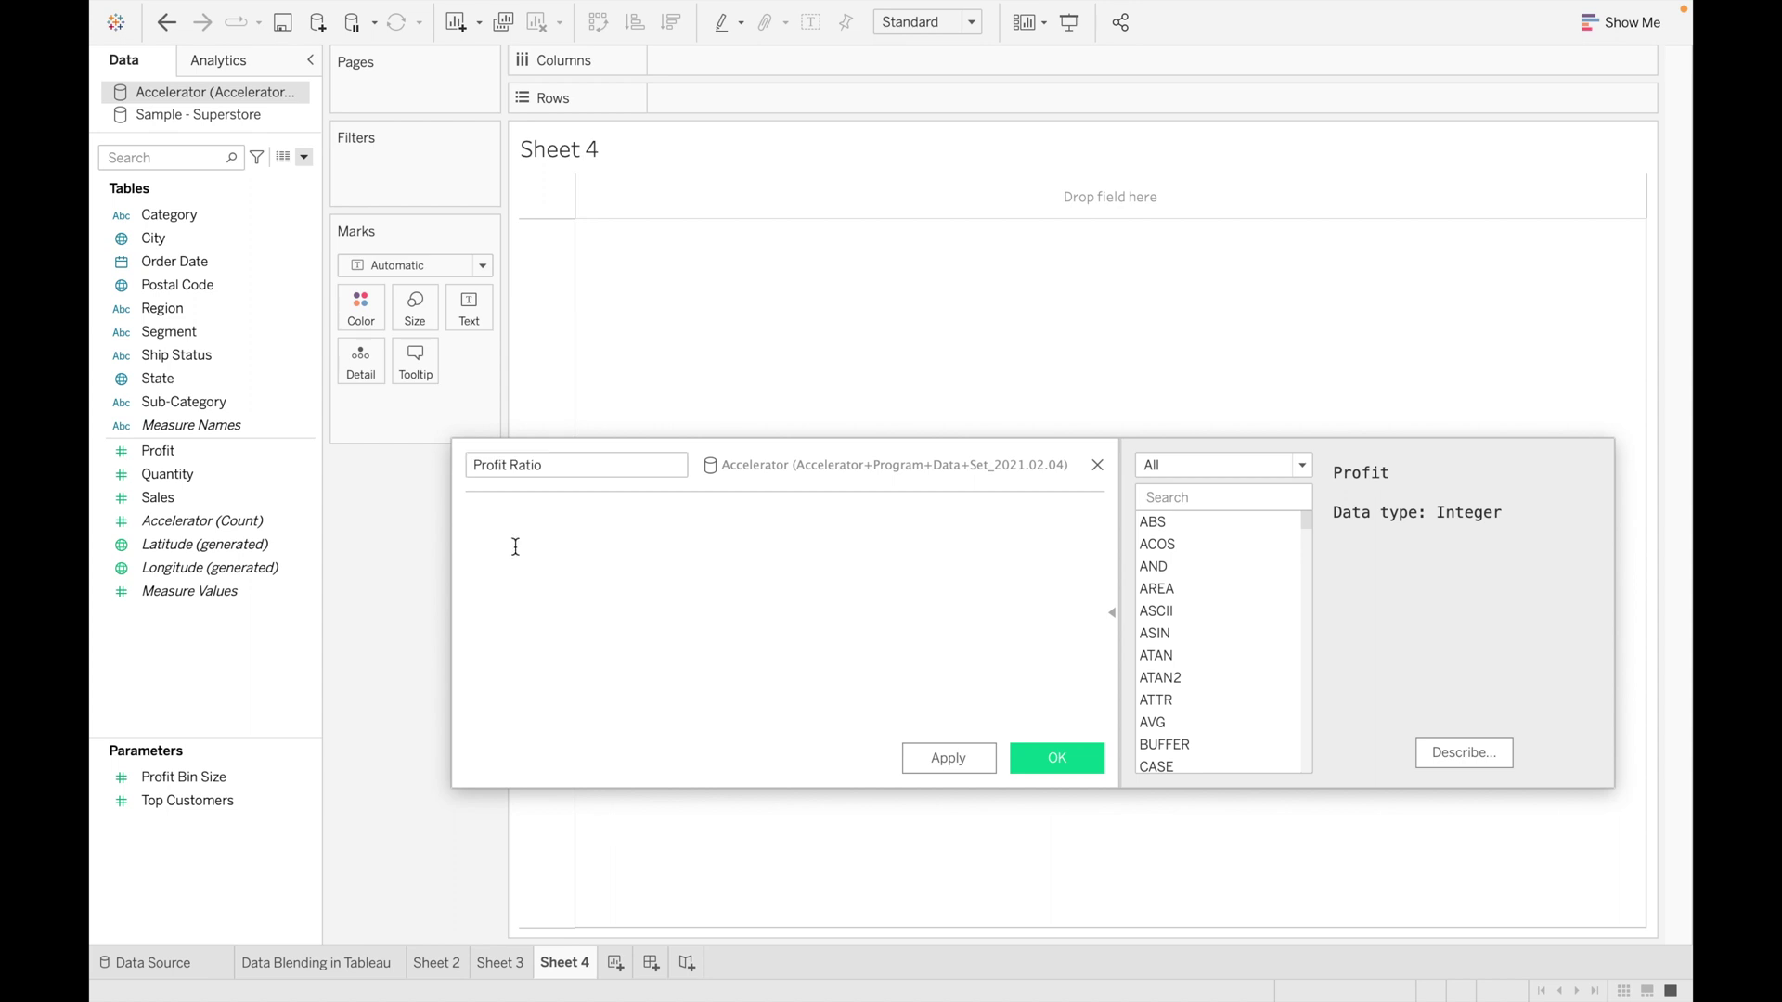
pyautogui.write('sum')
pyautogui.click(514, 540)
pyautogui.moveTo(223, 450); pyautogui.dragTo(502, 518)
pyautogui.write('/')
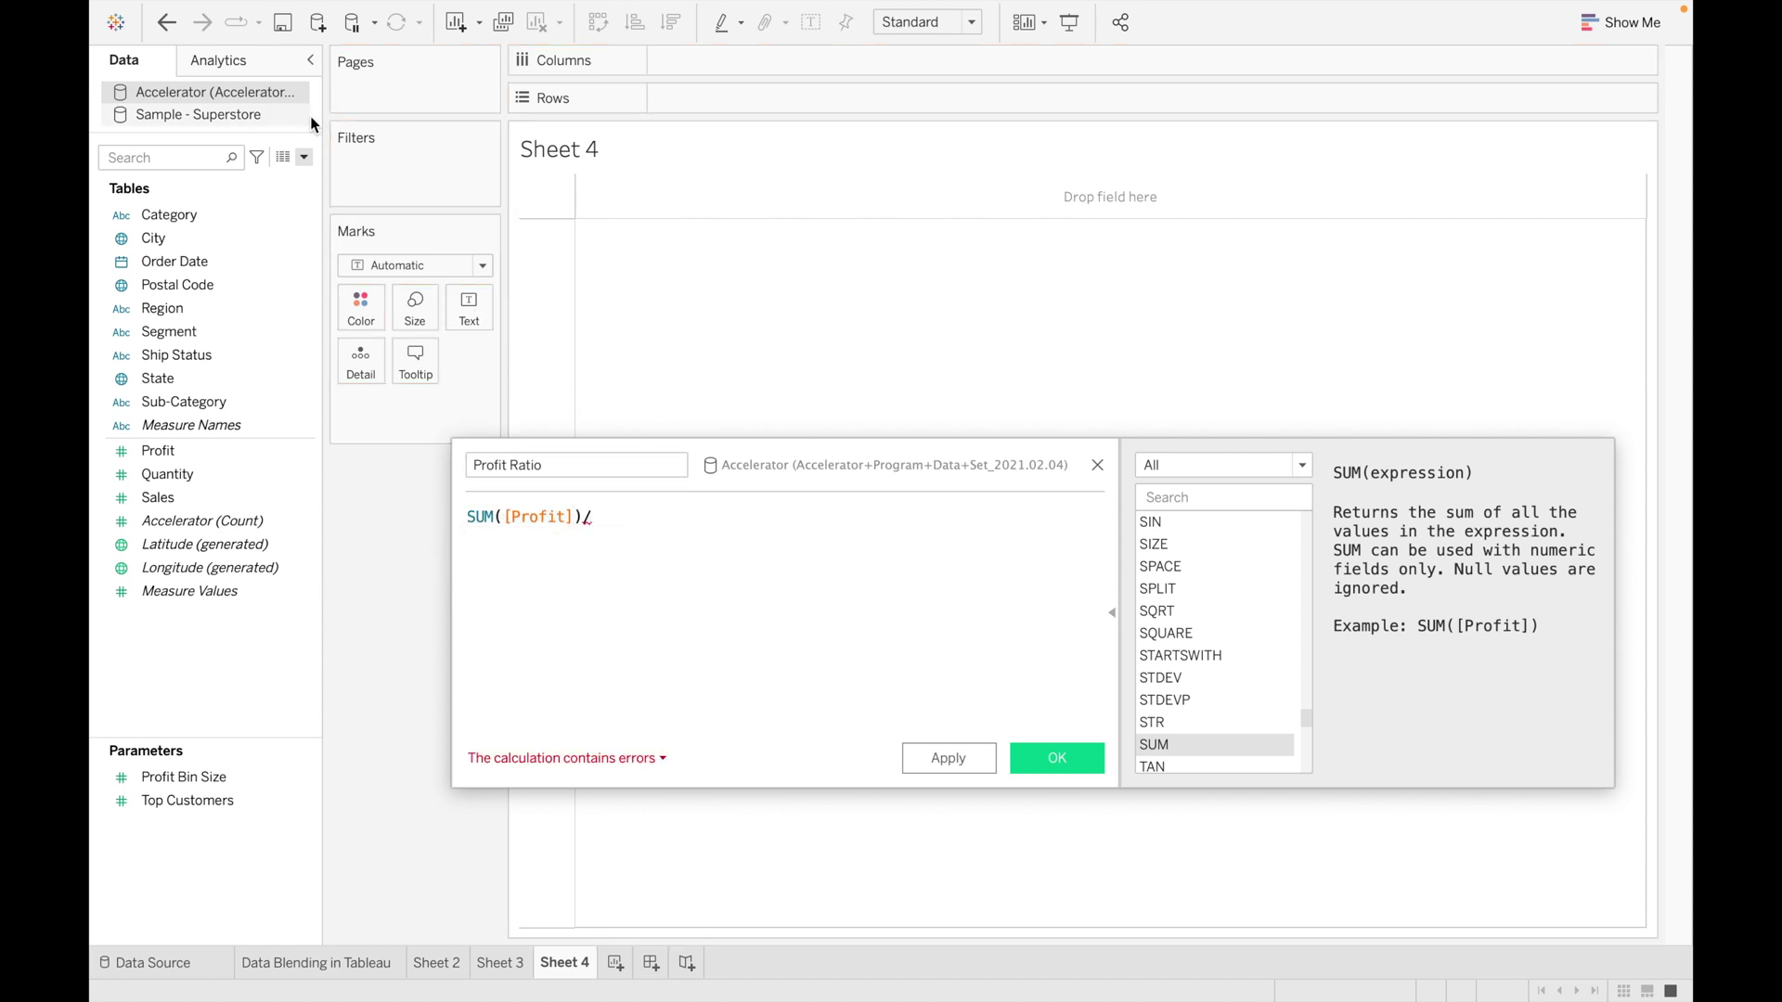
pyautogui.click(274, 117)
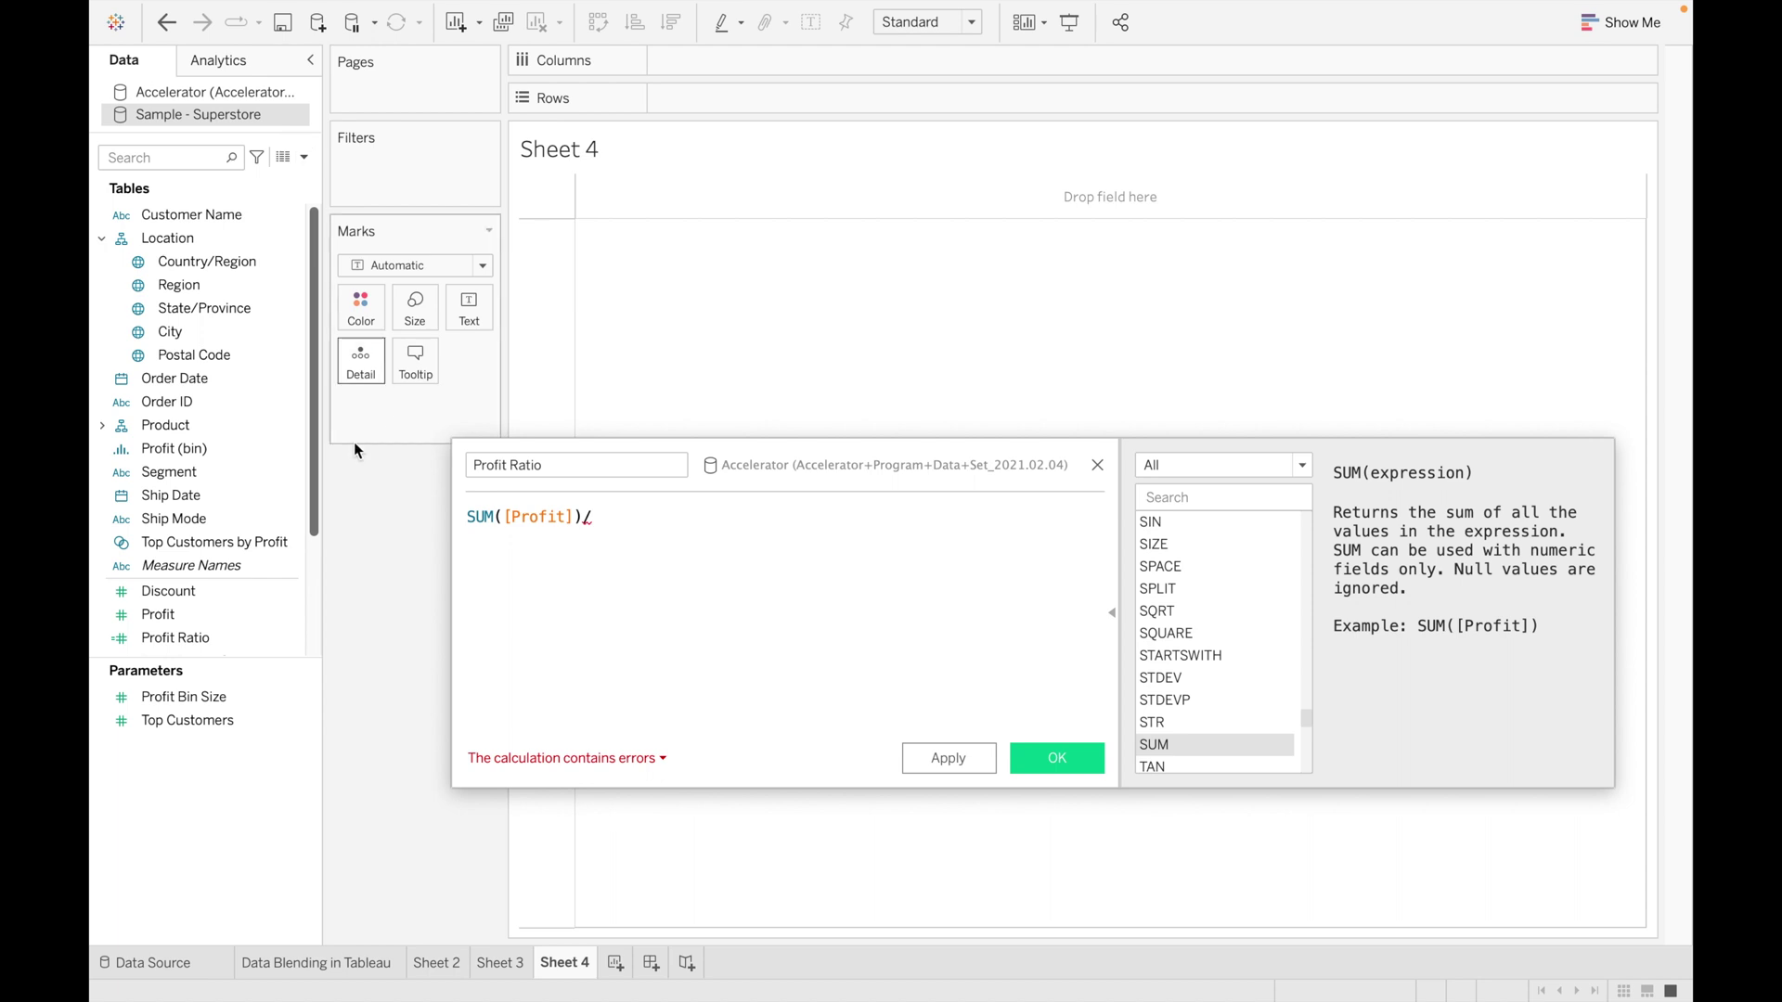
pyautogui.scroll(-3, 315, 601)
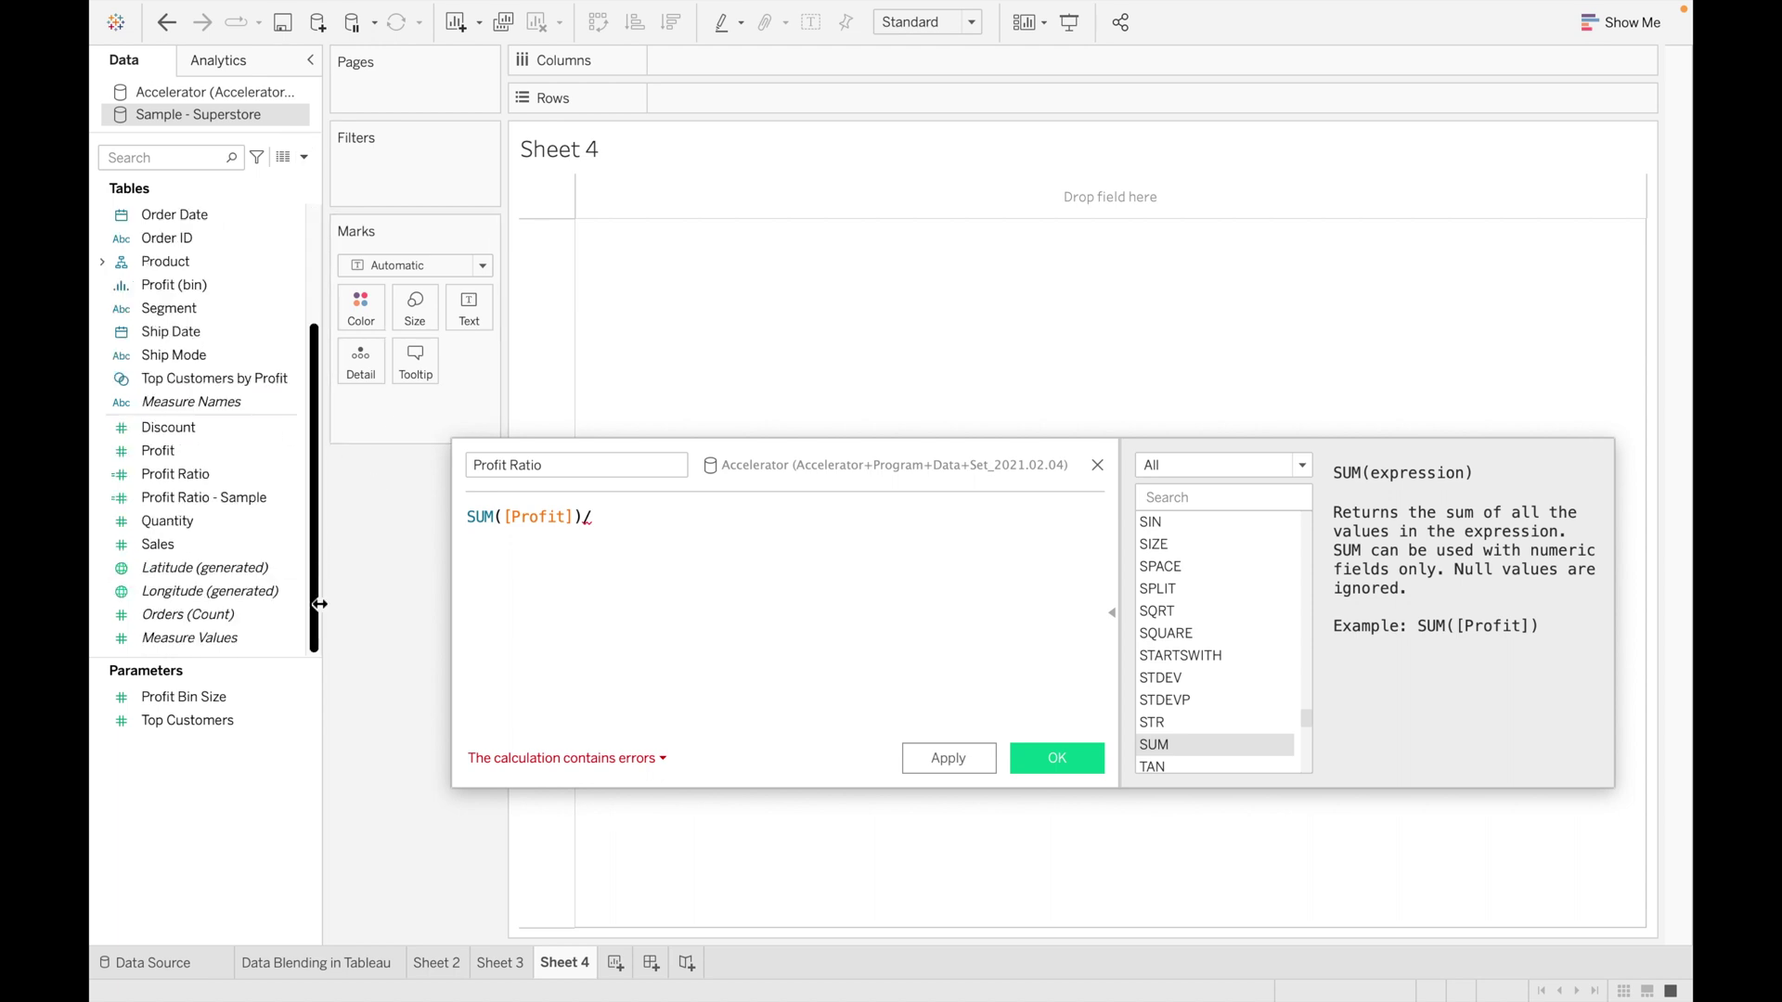
pyautogui.moveTo(207, 537); pyautogui.dragTo(706, 528)
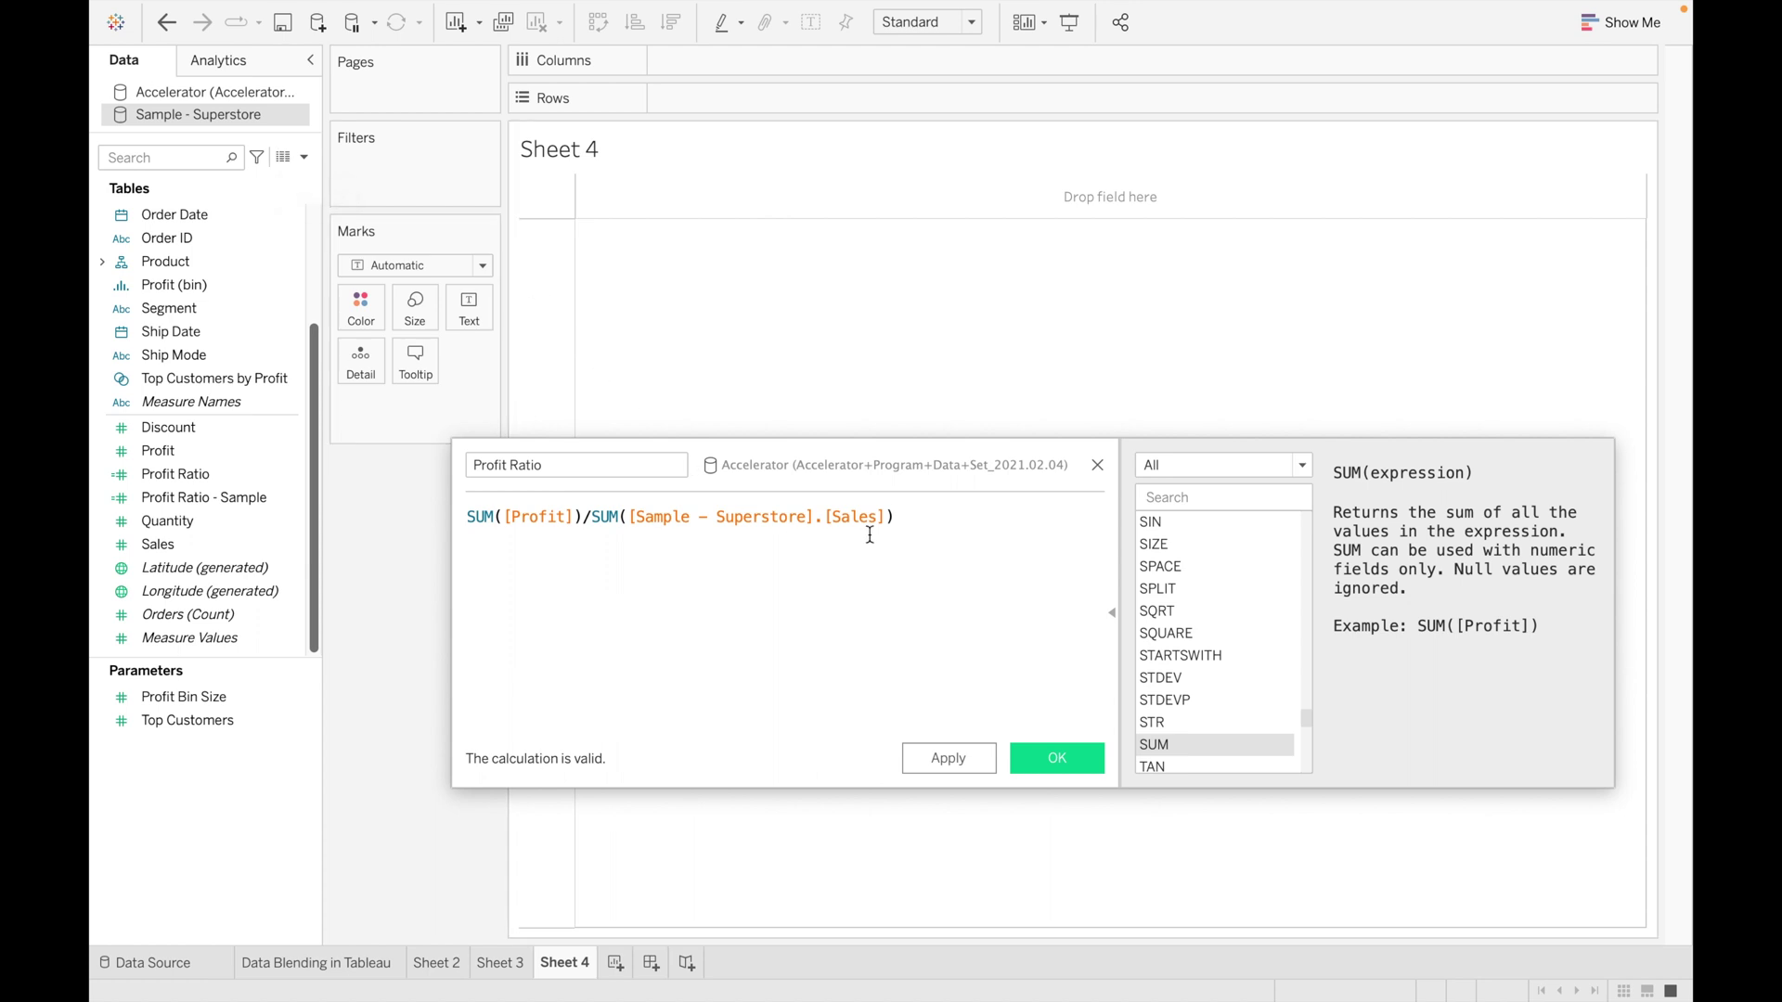
pyautogui.click(1086, 755)
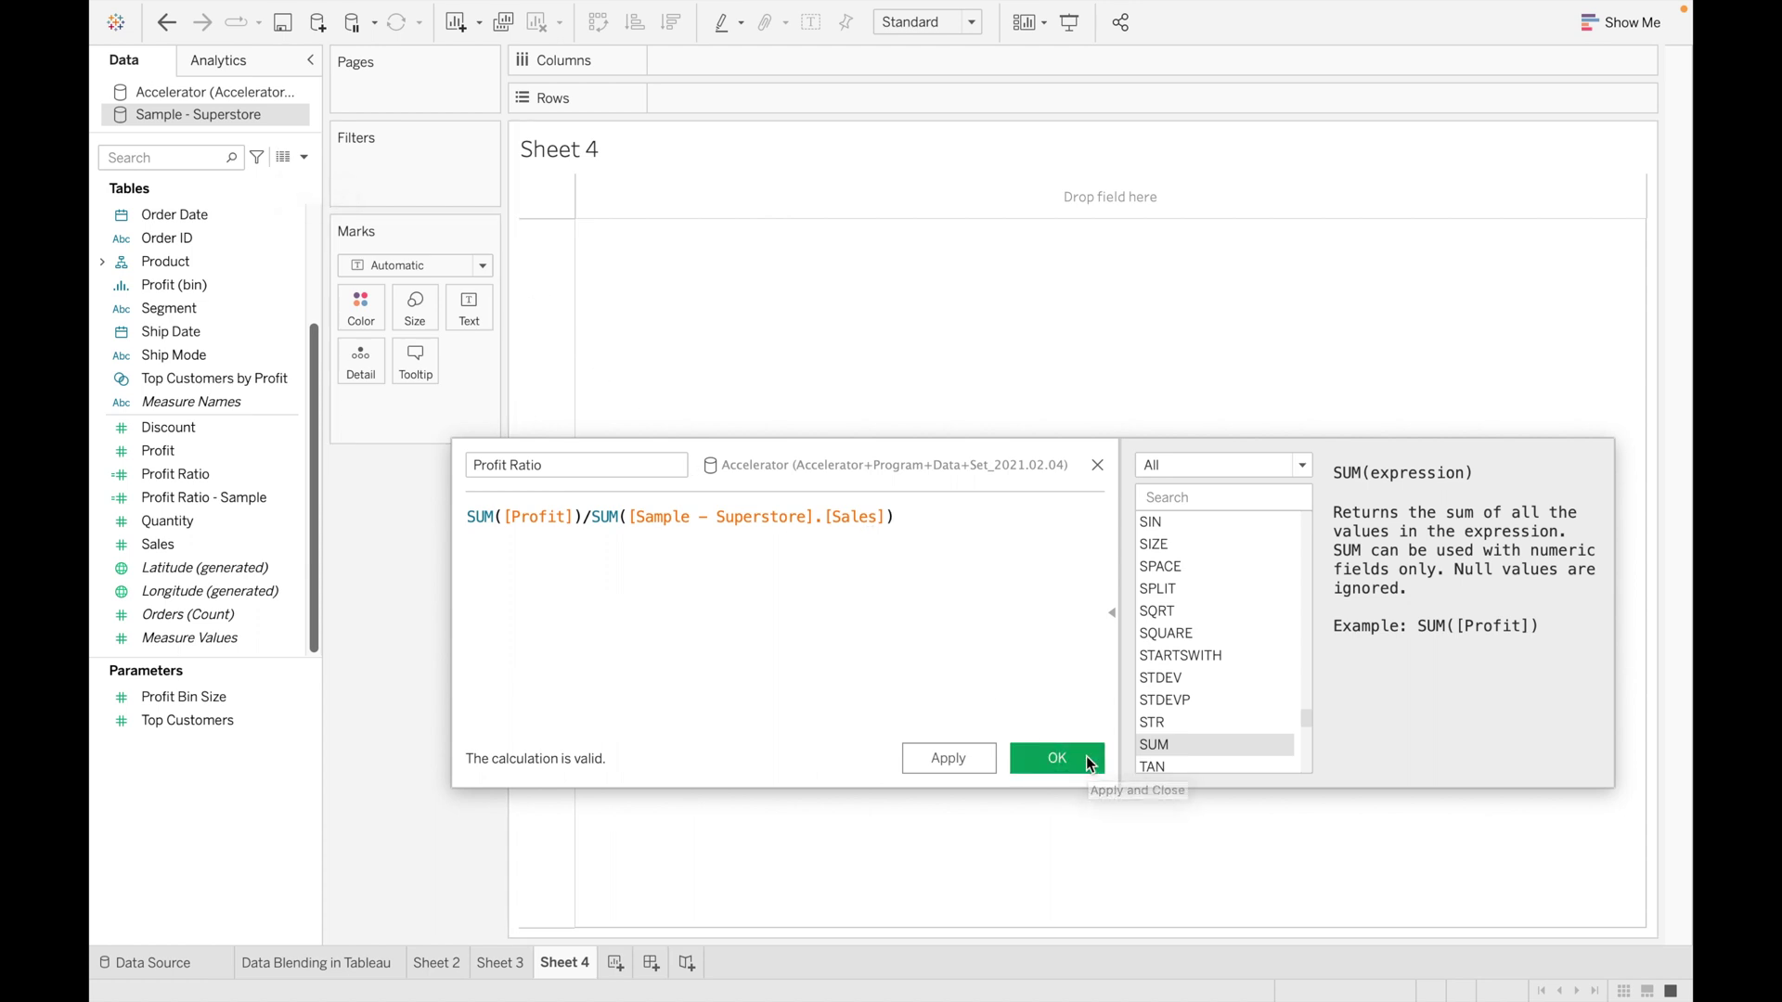
# Test Profit Ratio as a bar on Sheet 4, then clear the sheet.
pyautogui.doubleClick(199, 474)
pyautogui.moveTo(614, 352)
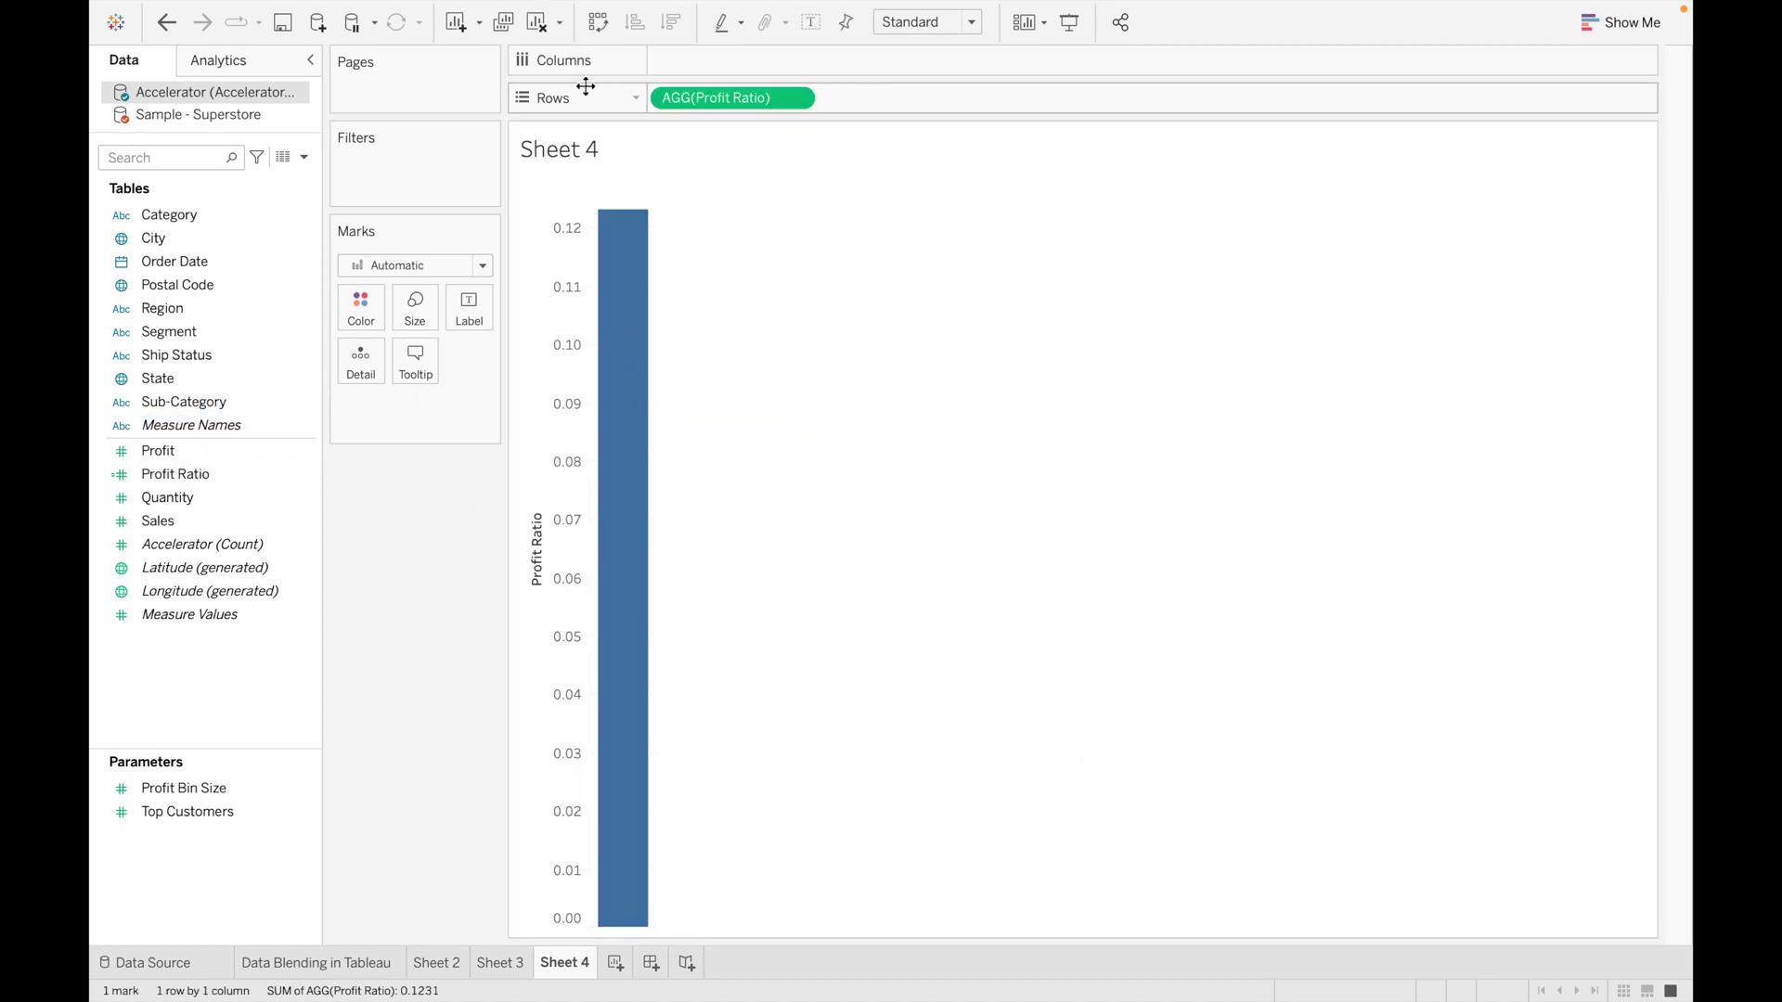
pyautogui.click(536, 21)
pyautogui.click(235, 474)
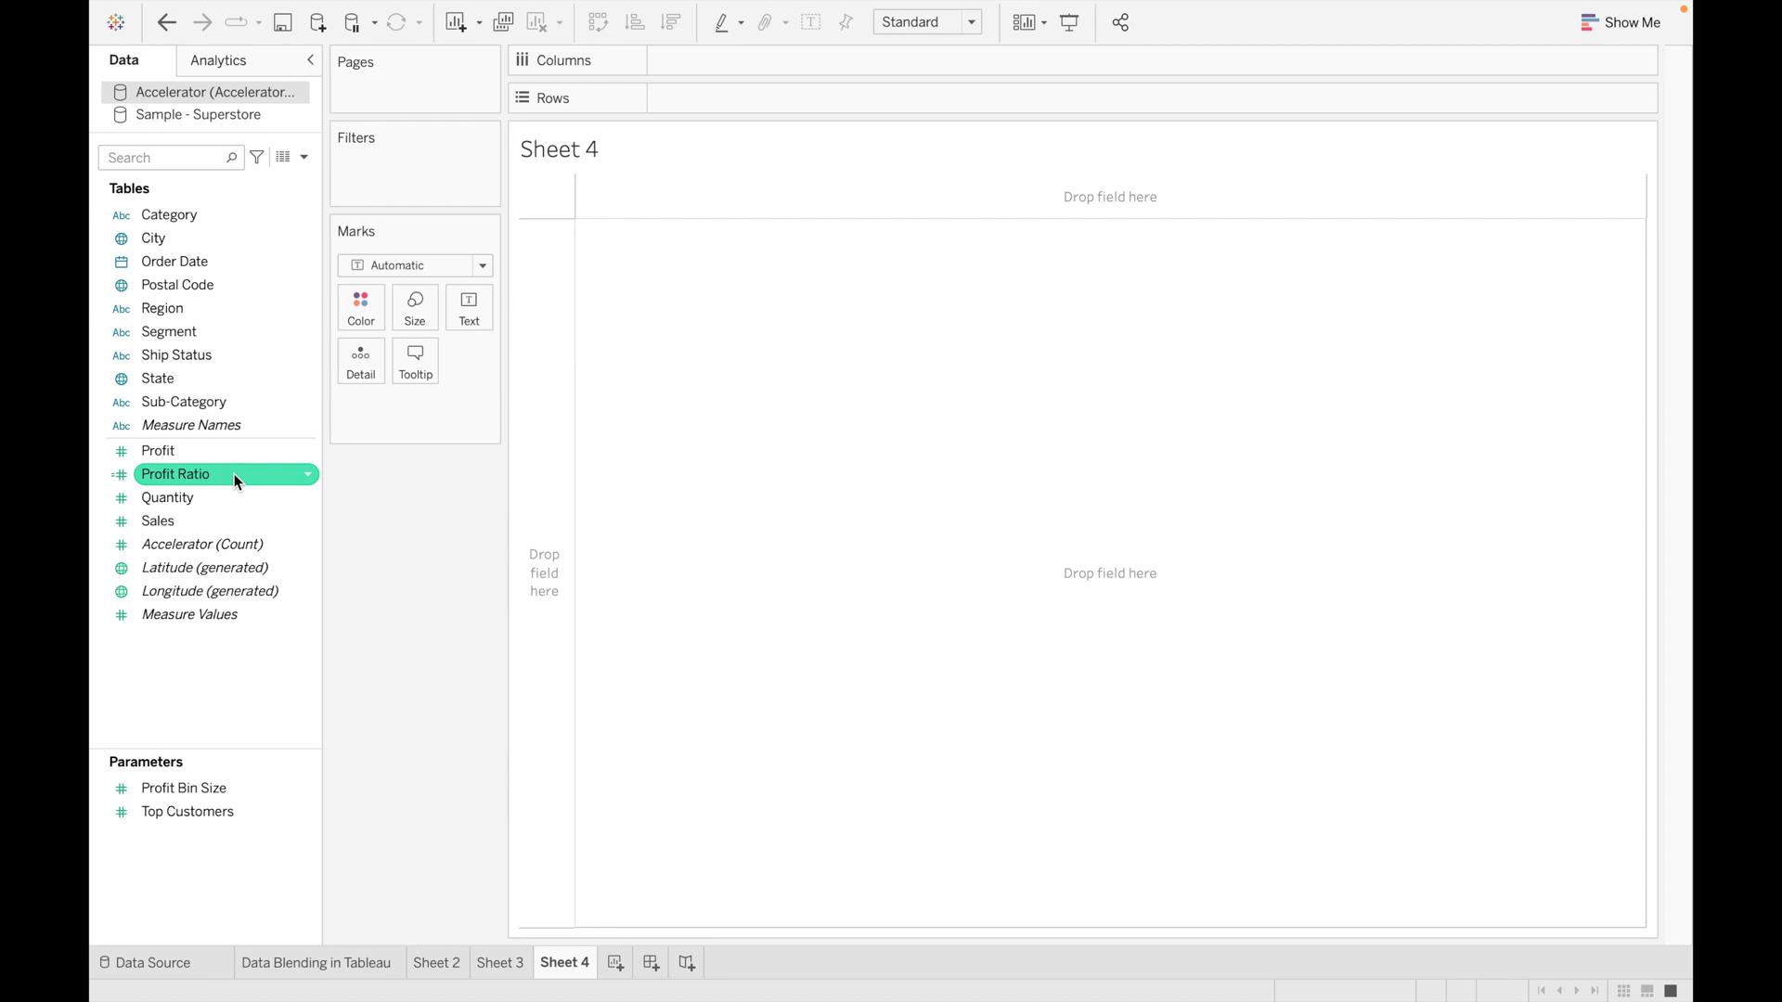